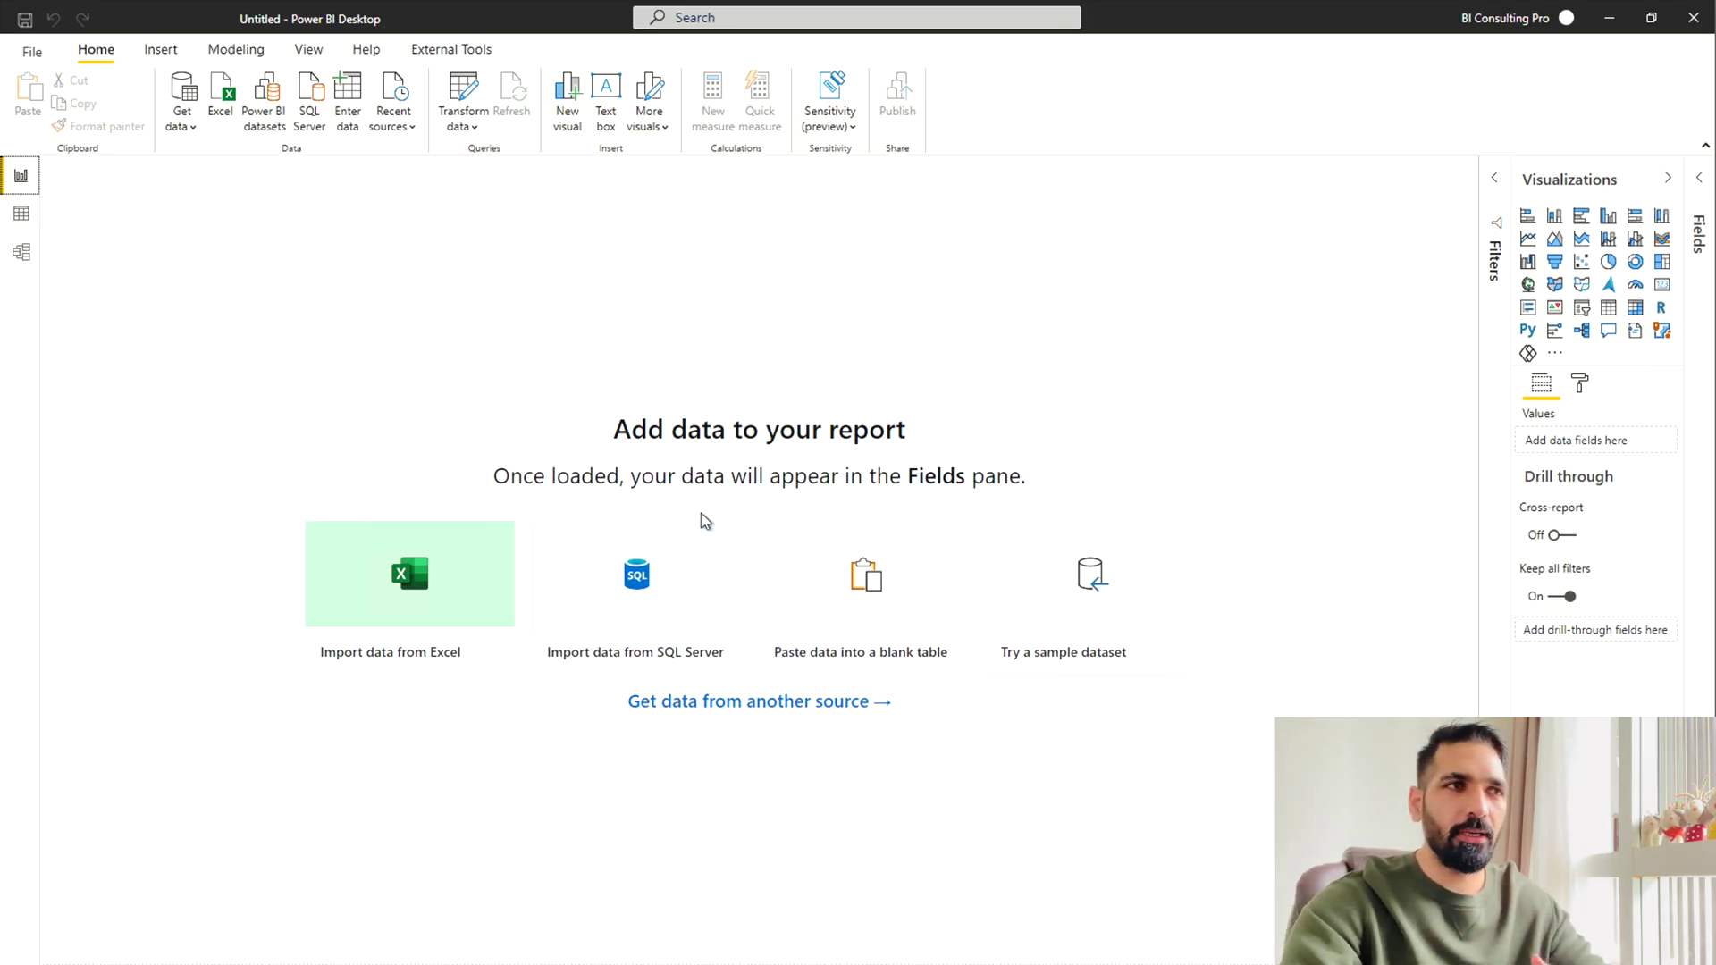
# - Expand and collapse the Fields pane, then choose the 'Try a sample dataset' card
pyautogui.click(1698, 193)
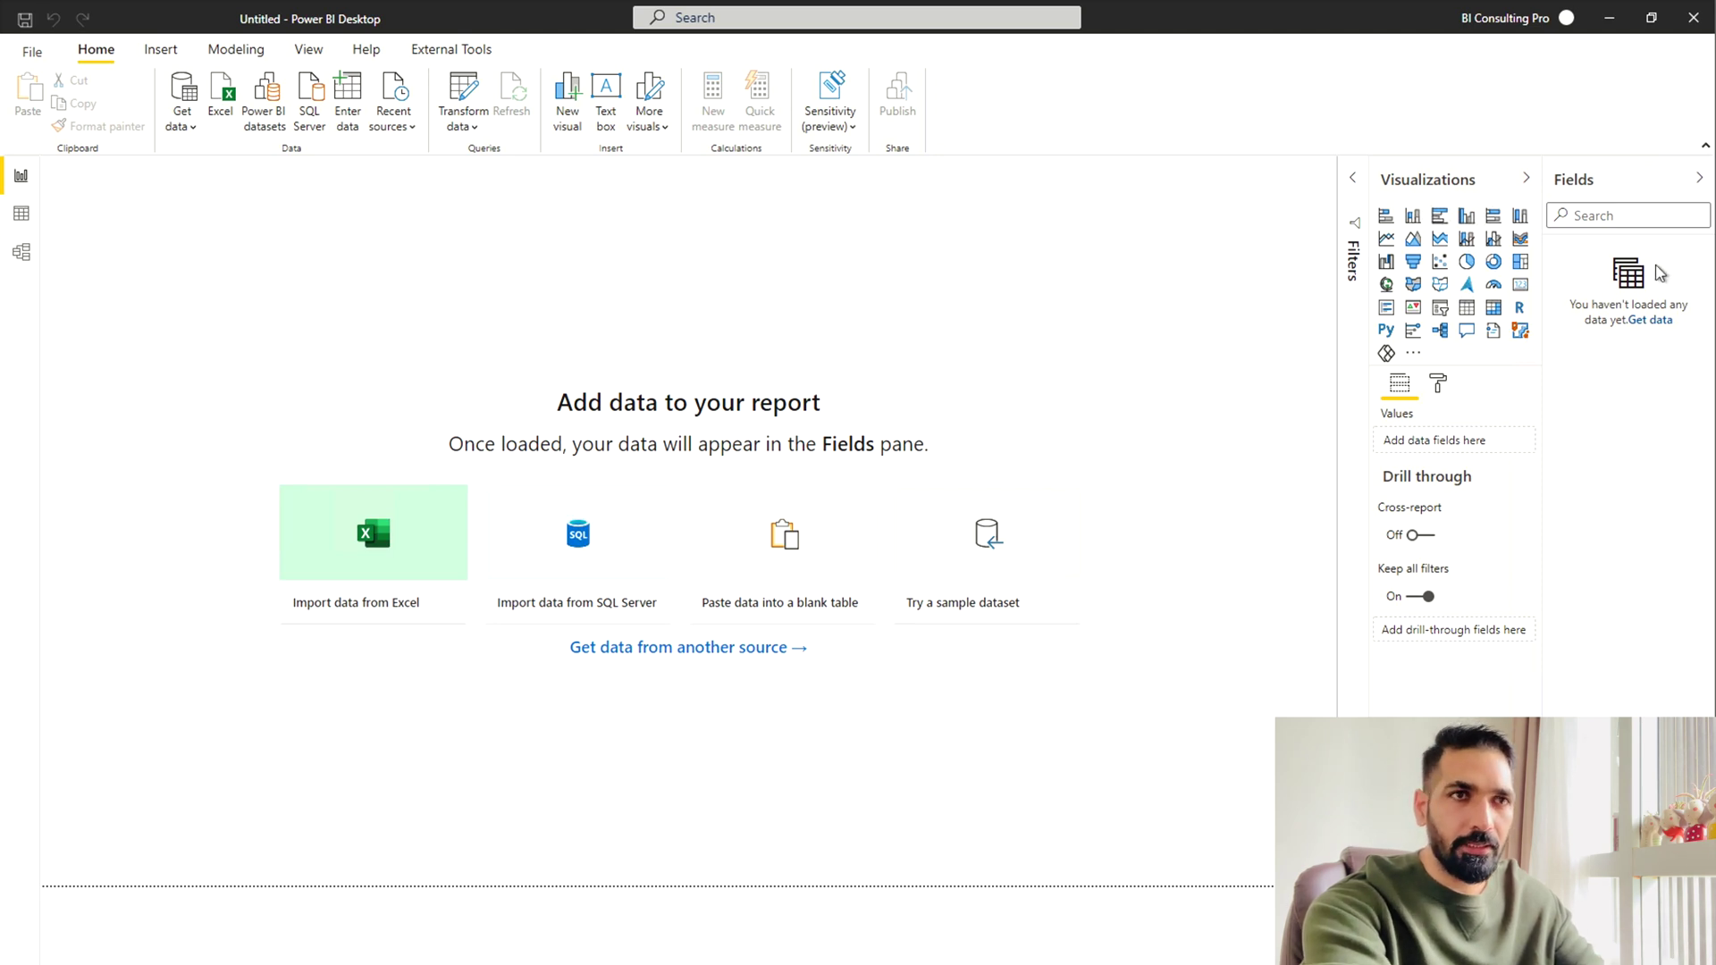
pyautogui.click(1617, 190)
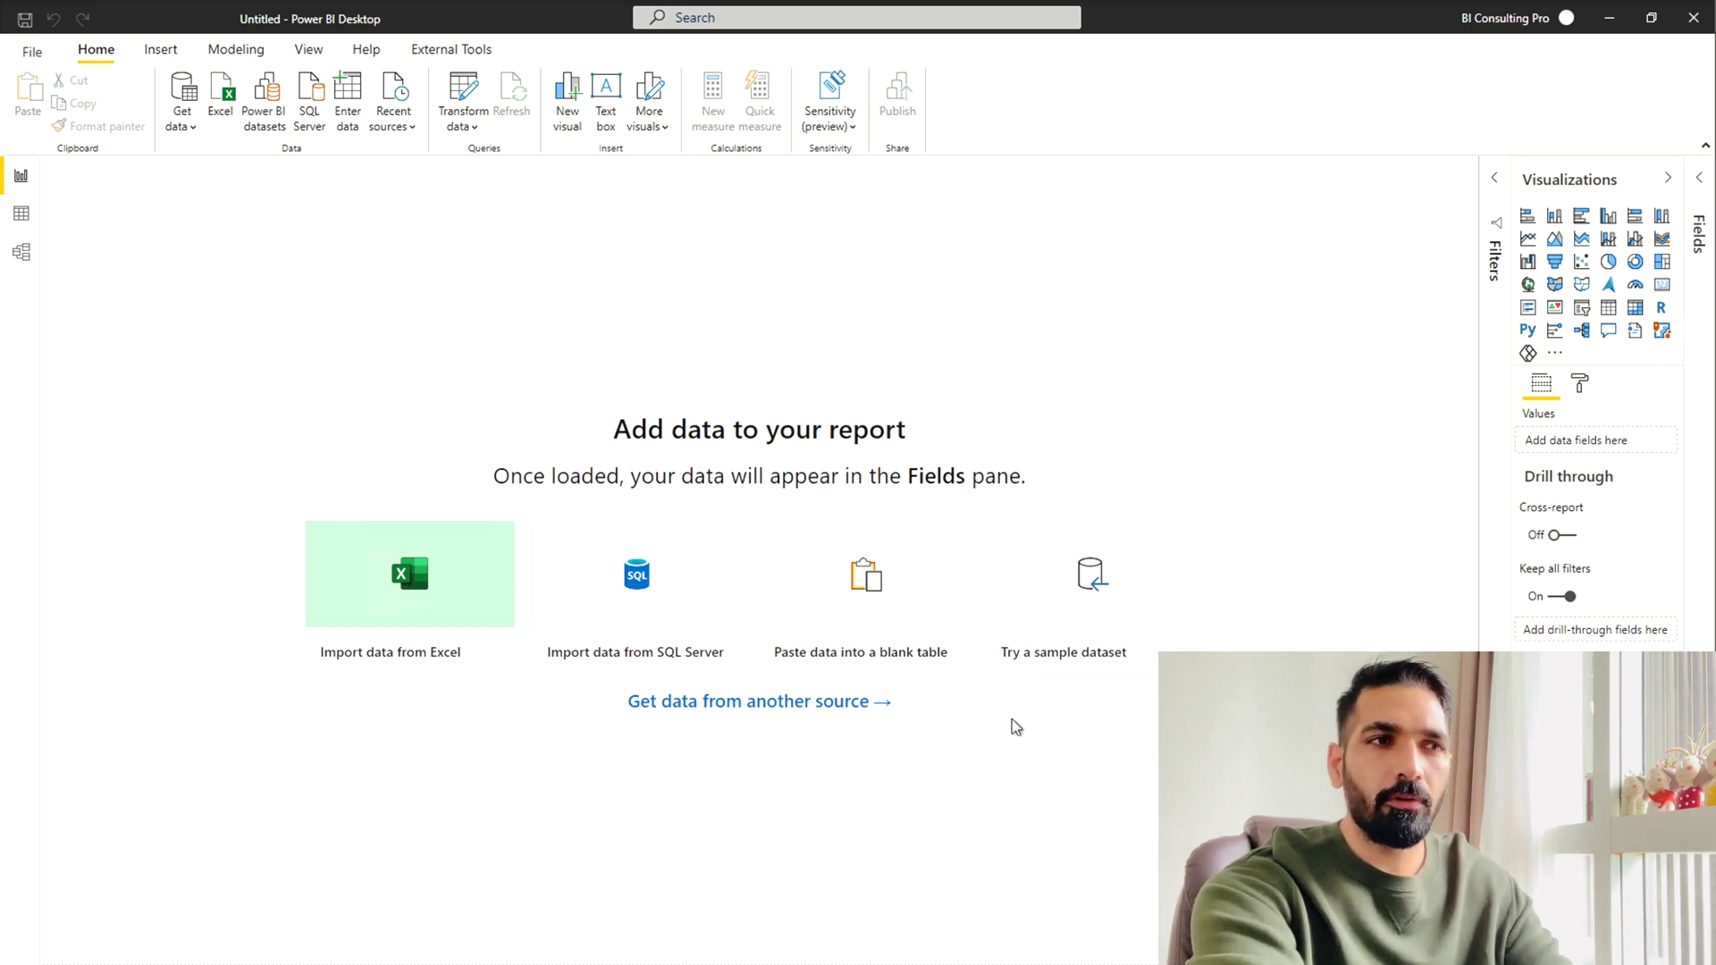
pyautogui.click(1065, 668)
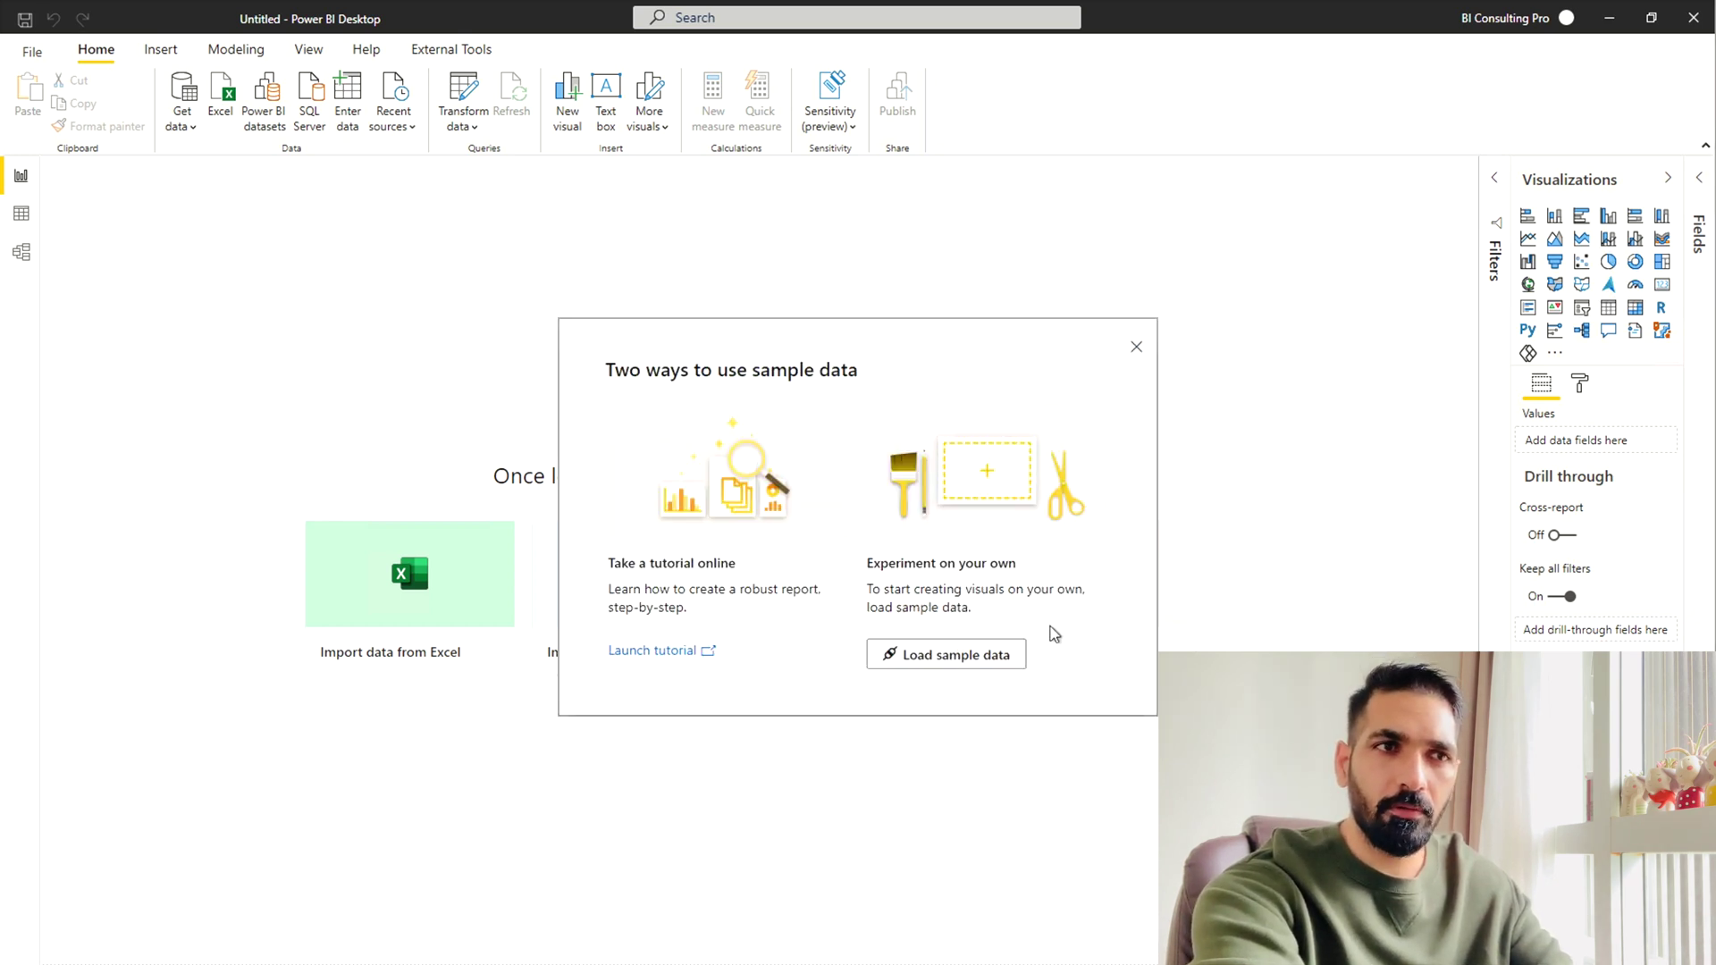
# - Load sample data, tick financials from Financial Sample.xlsx, and load it into the model
pyautogui.click(966, 666)
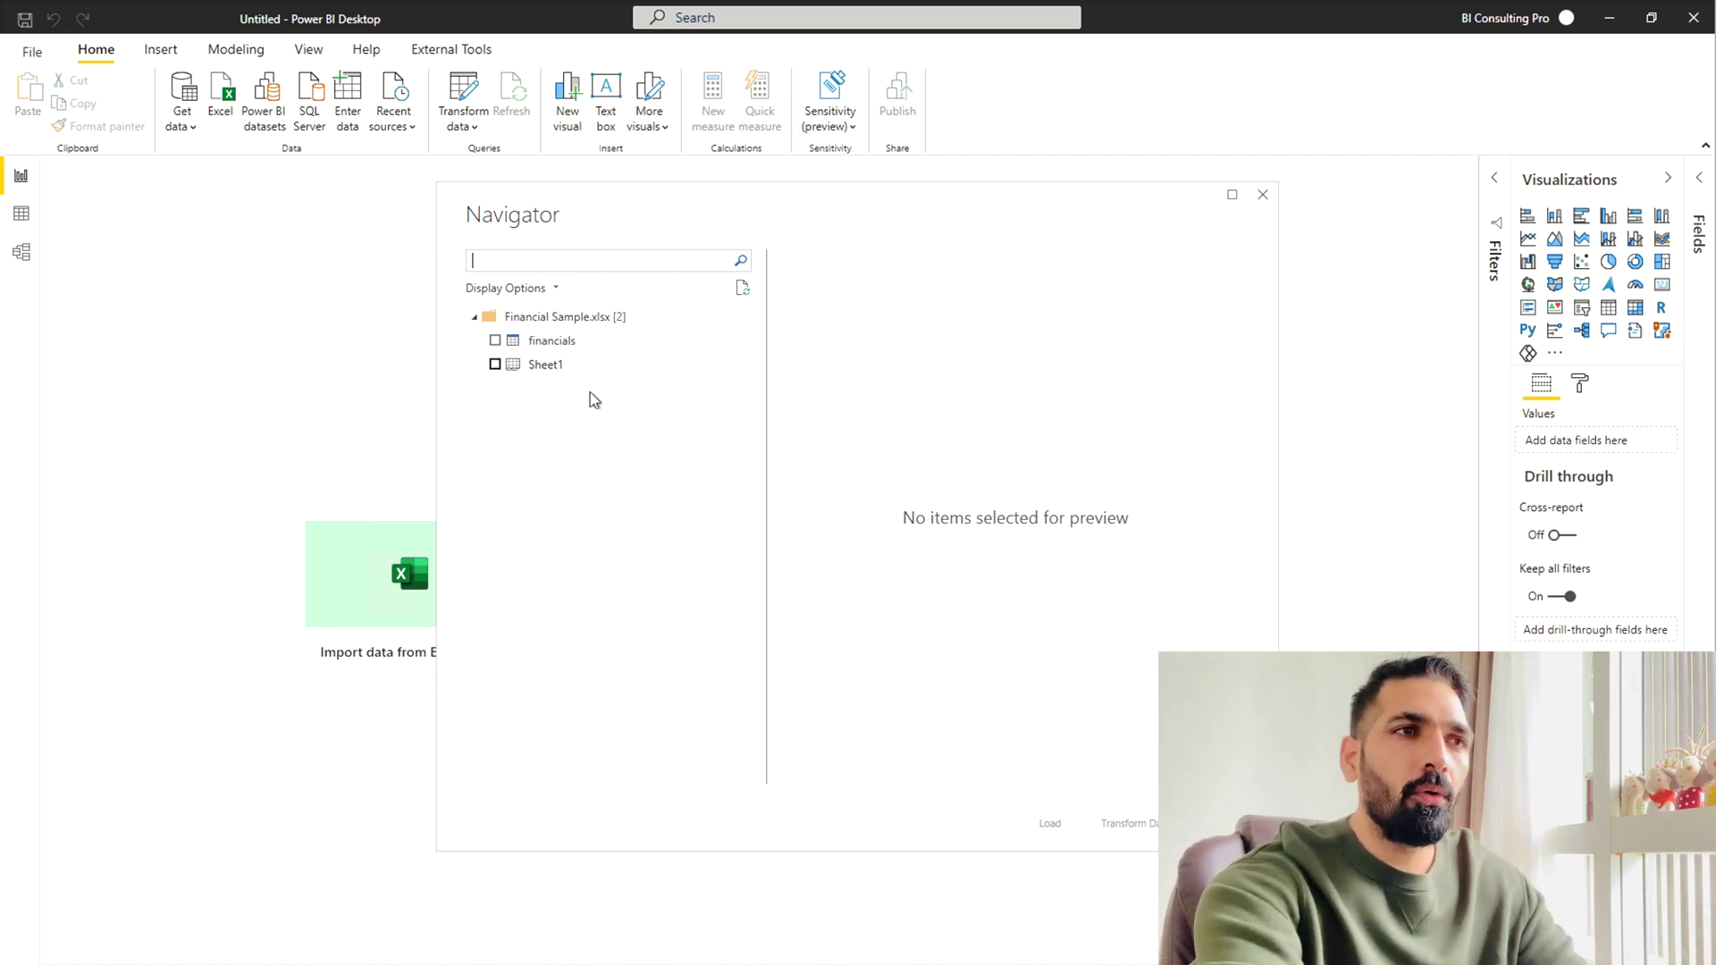
pyautogui.click(496, 342)
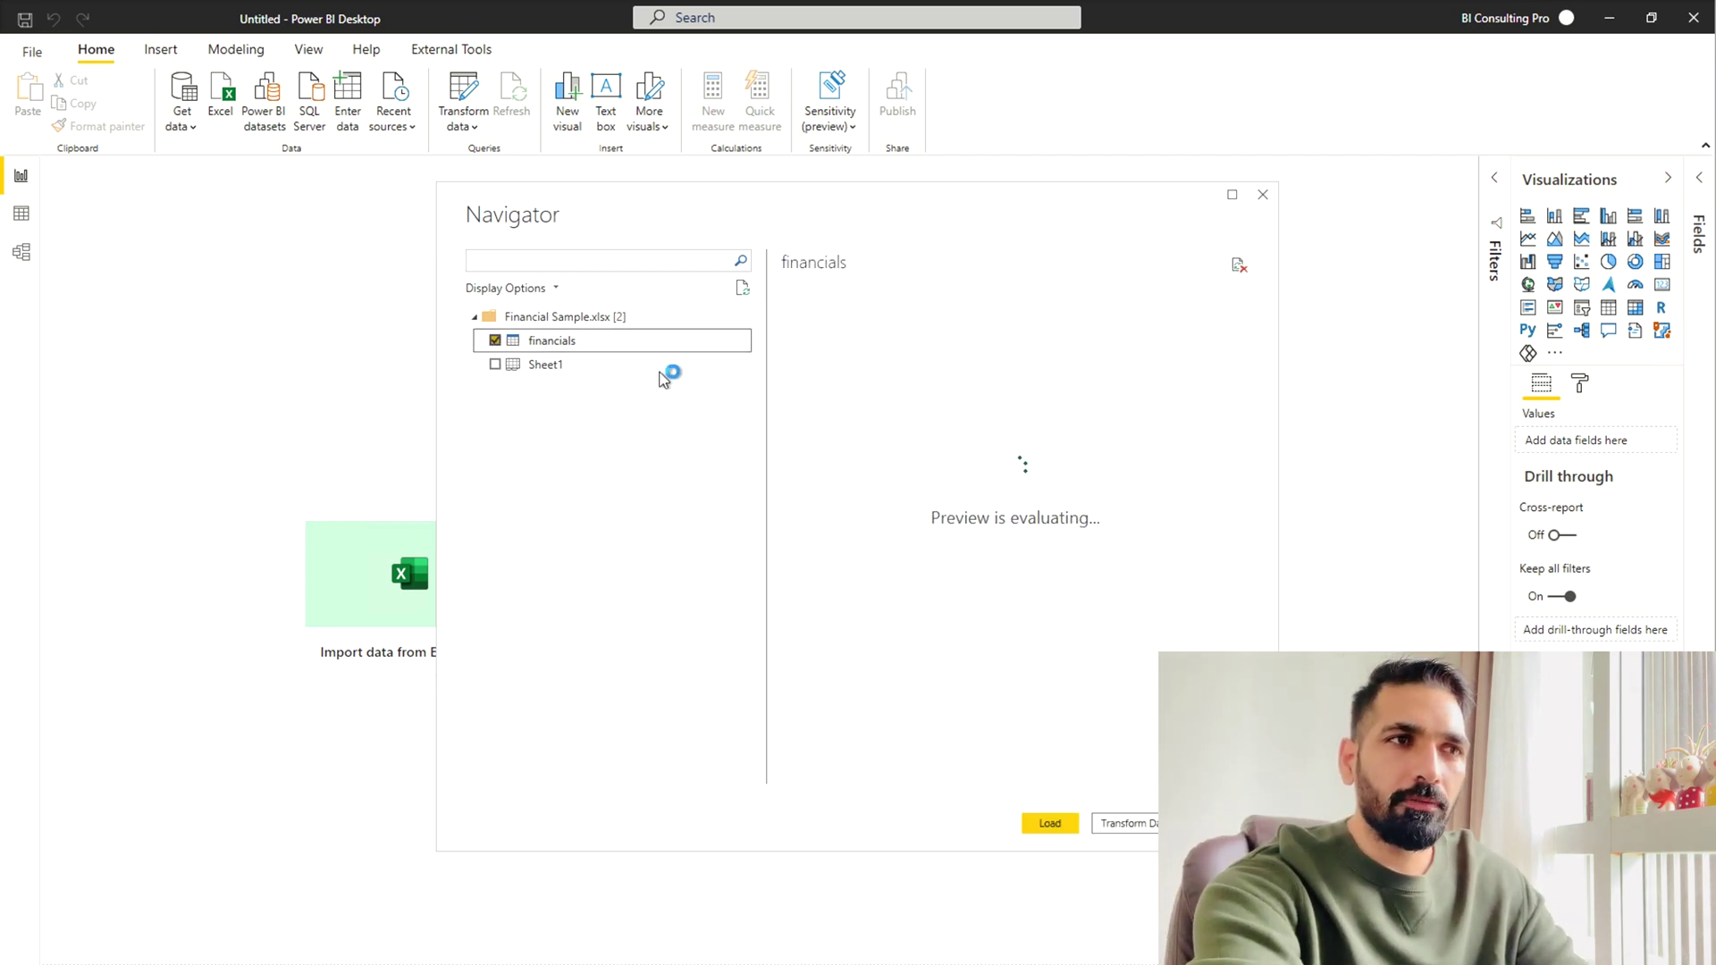
pyautogui.click(1050, 823)
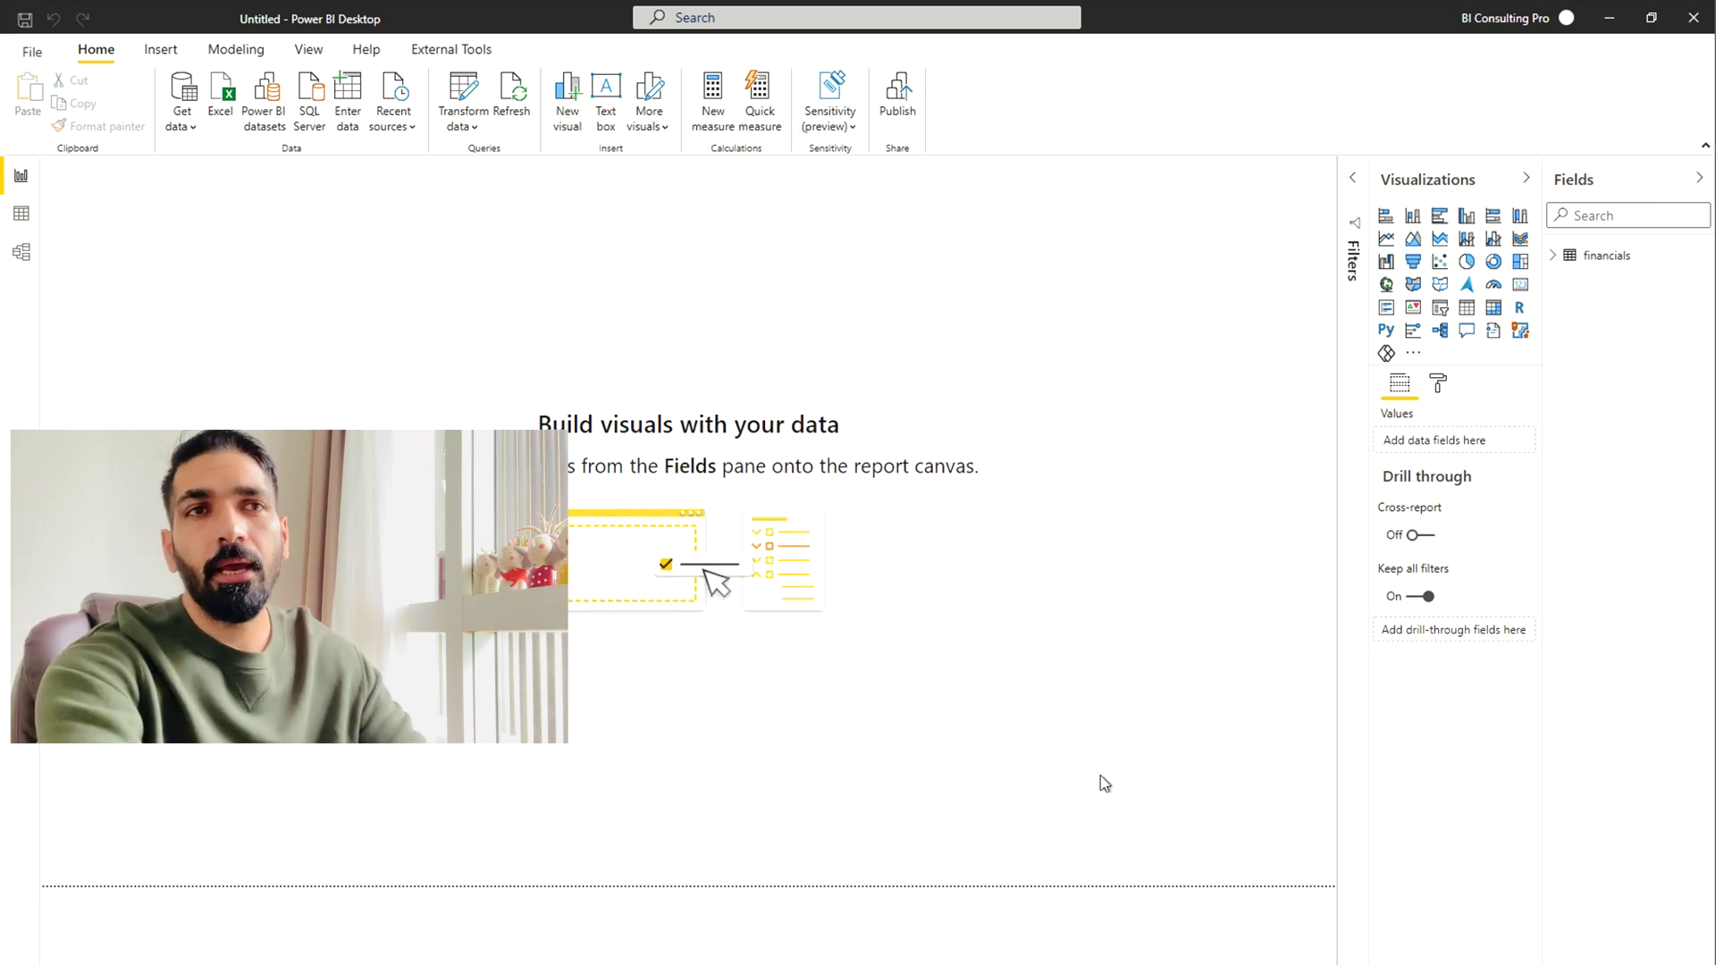
# - Add a financials measure Total Sales = SUM(financials[ Sales])
pyautogui.click(1553, 257)
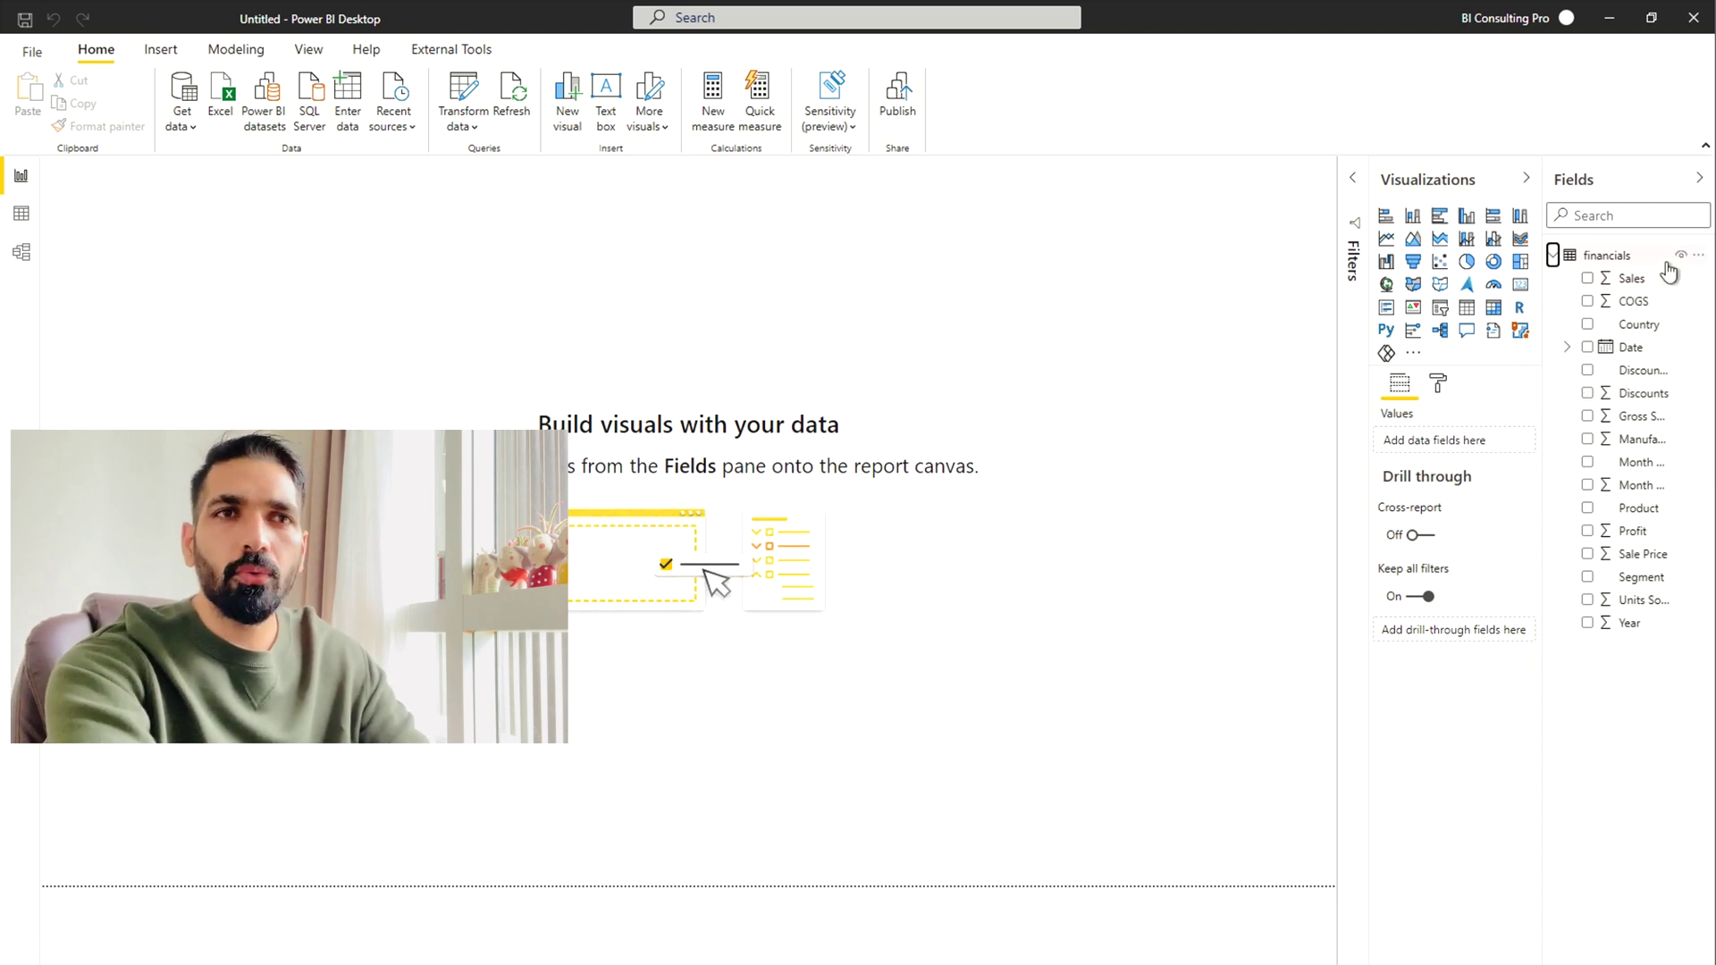
pyautogui.click(1699, 257)
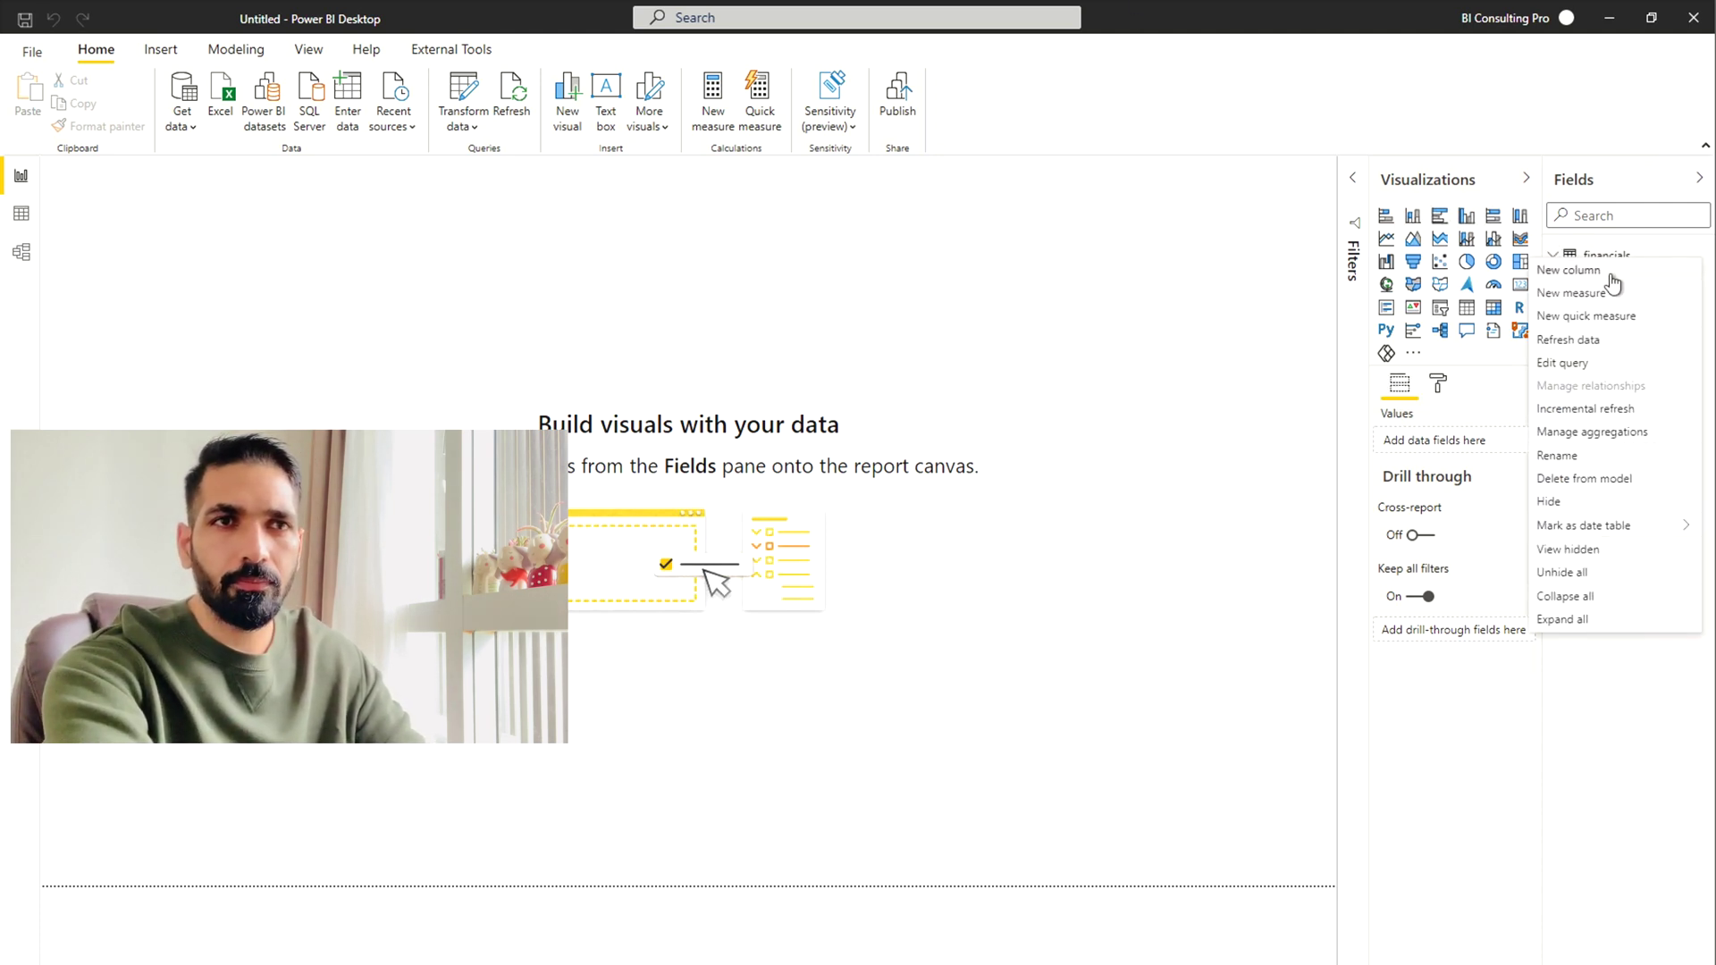
pyautogui.click(1617, 309)
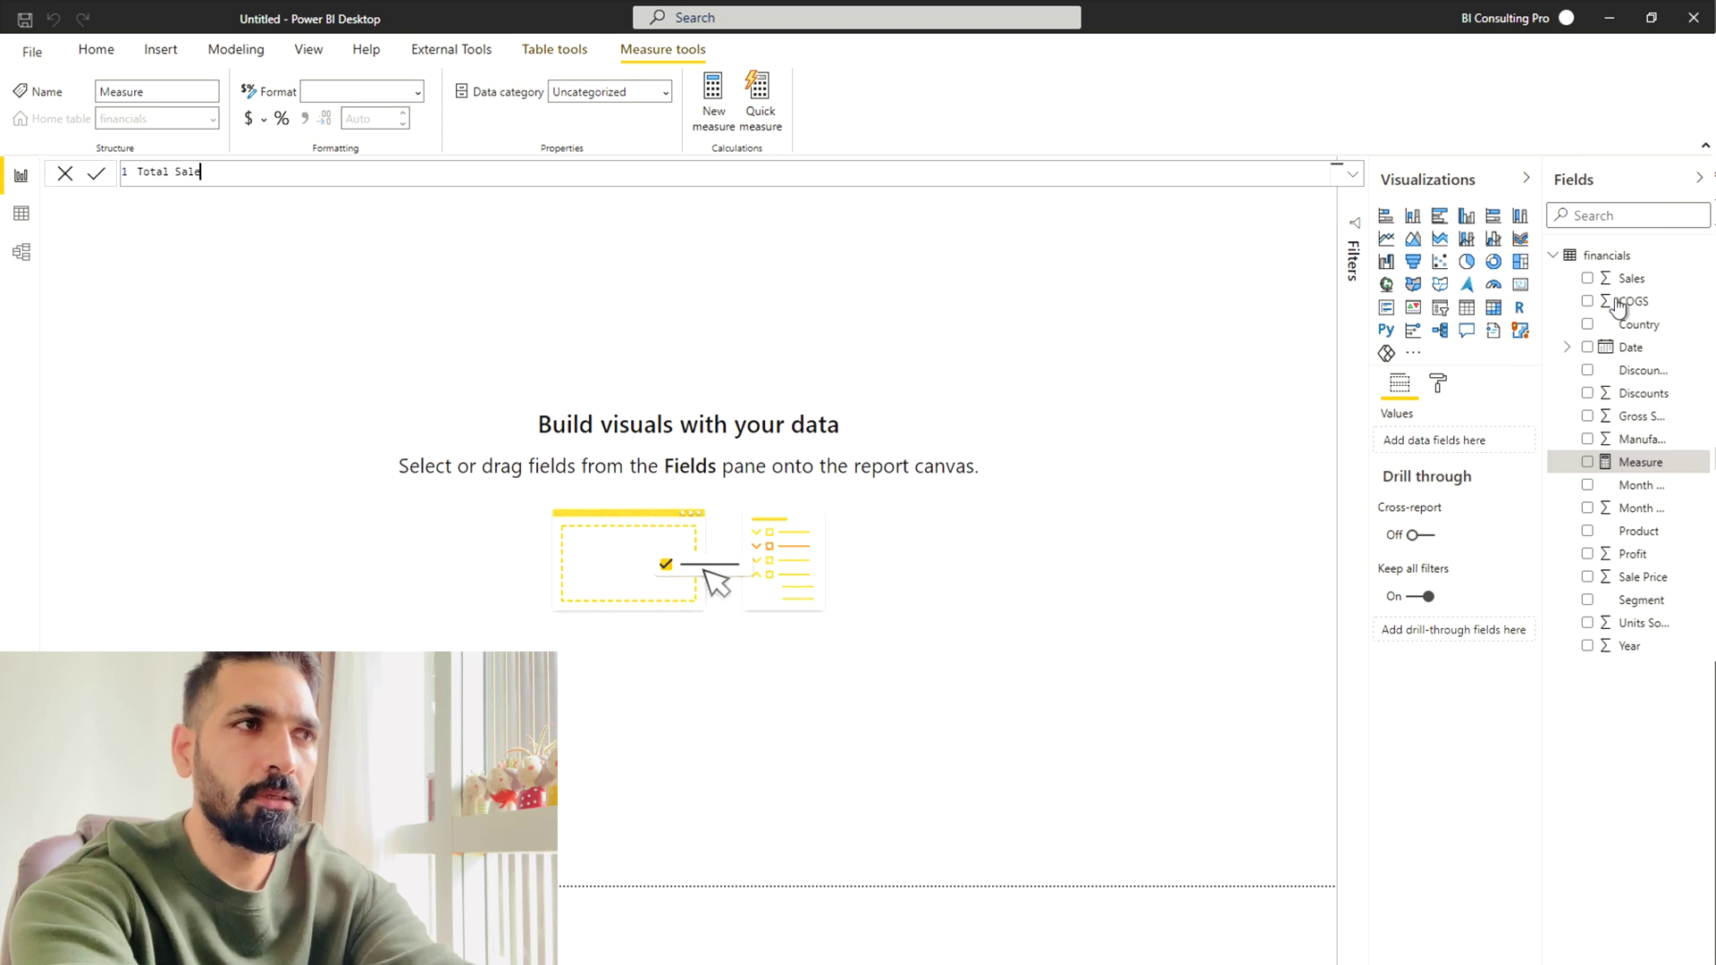
pyautogui.write('SUM(')
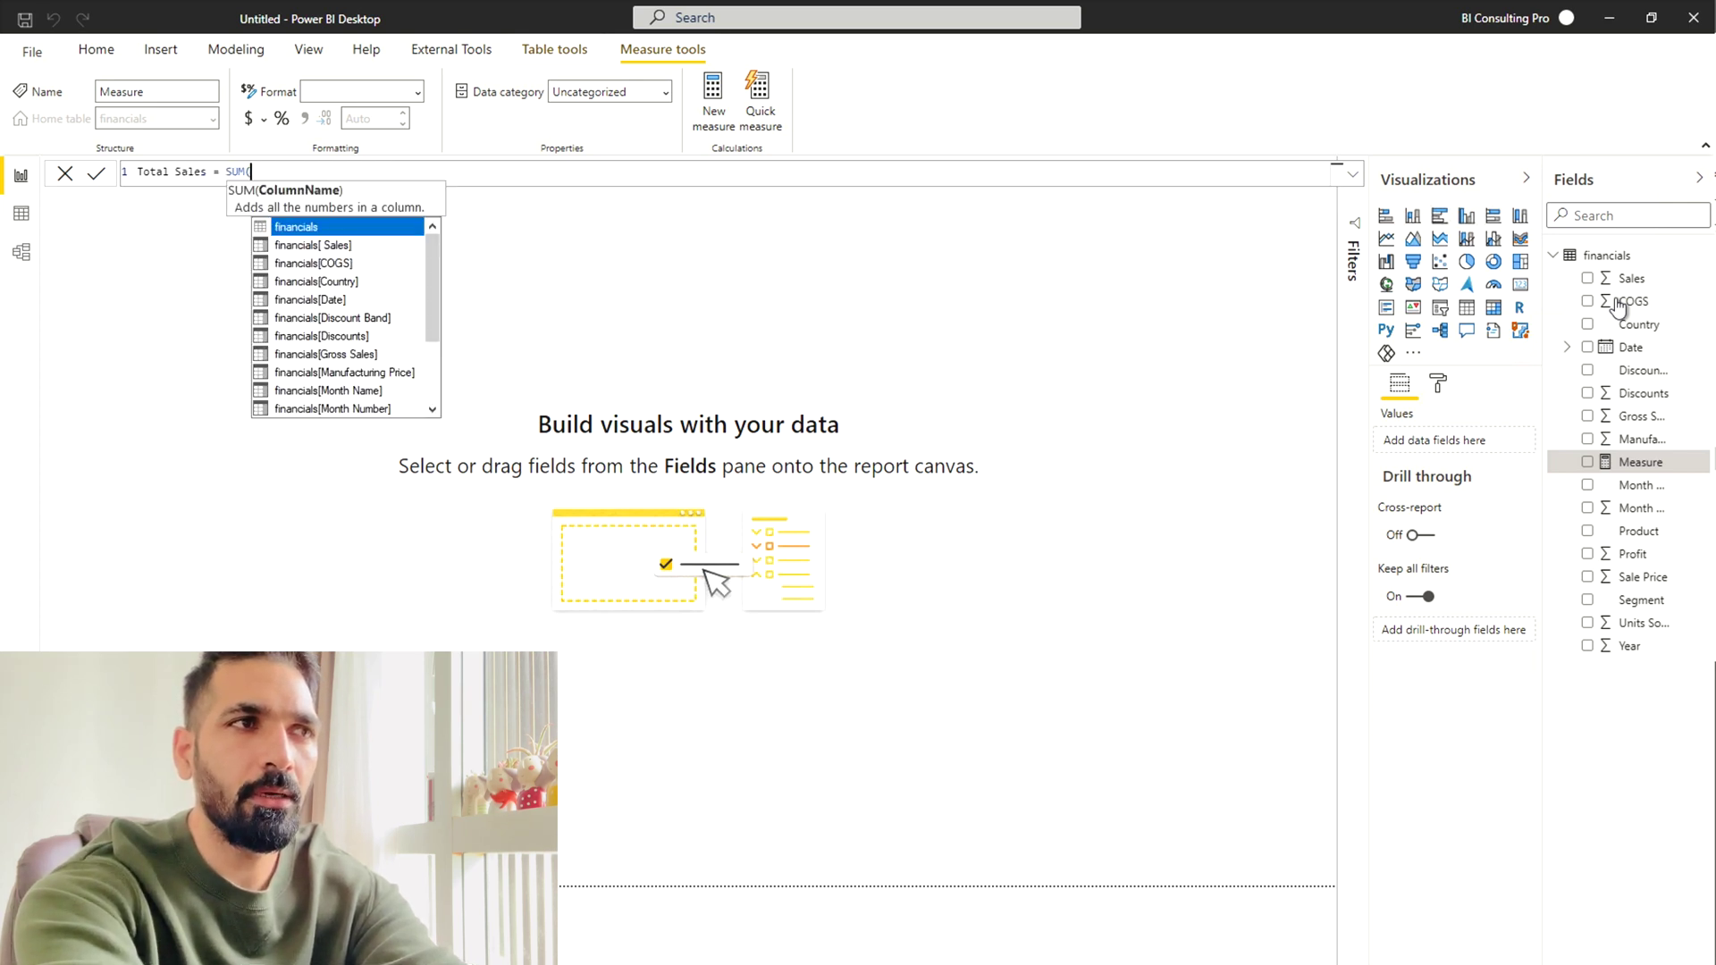
pyautogui.write('sales')
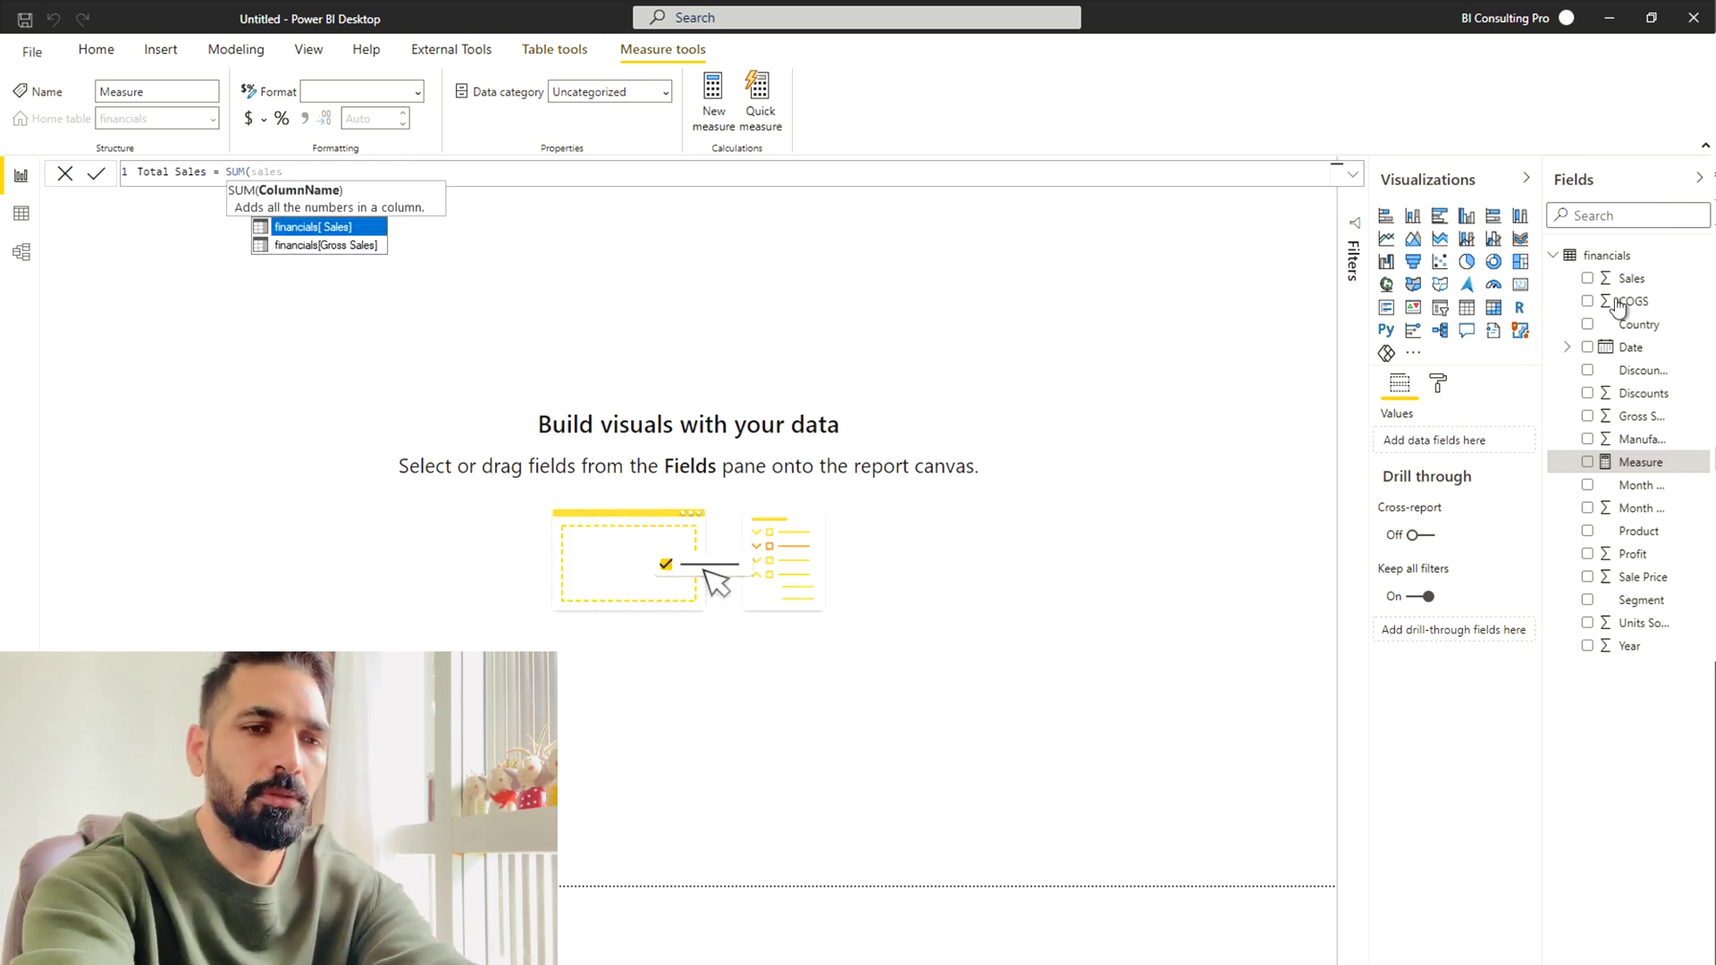
pyautogui.press('Tab')
pyautogui.write(')')
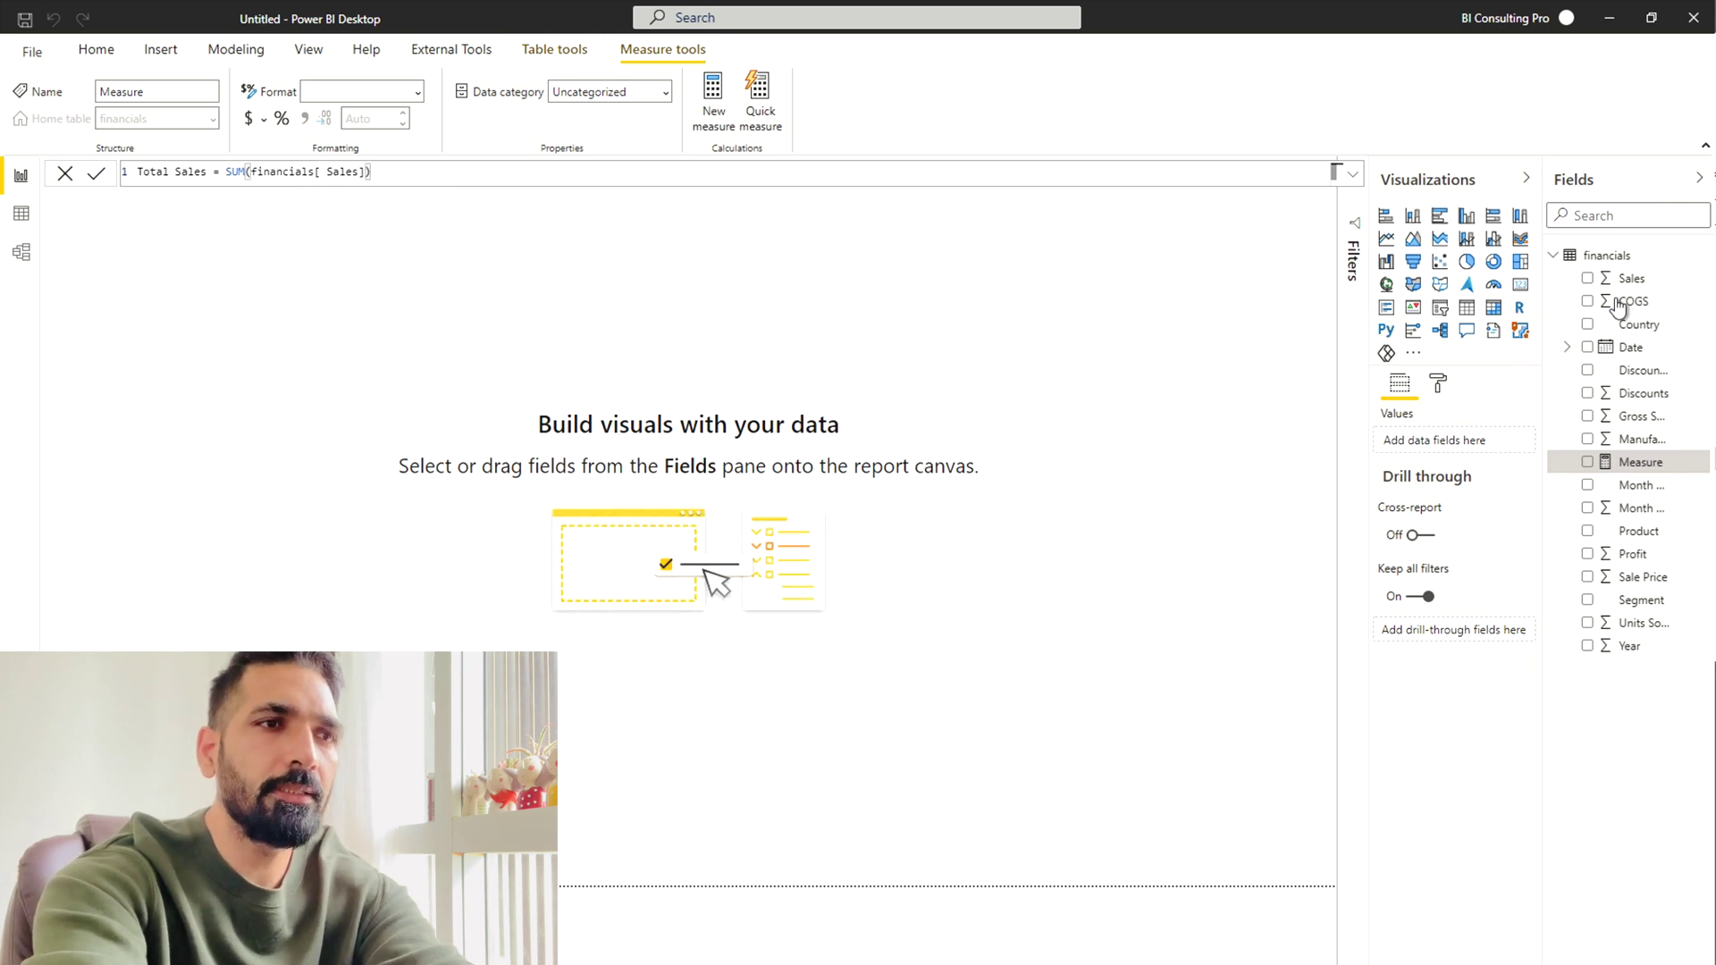
pyautogui.press('Return')
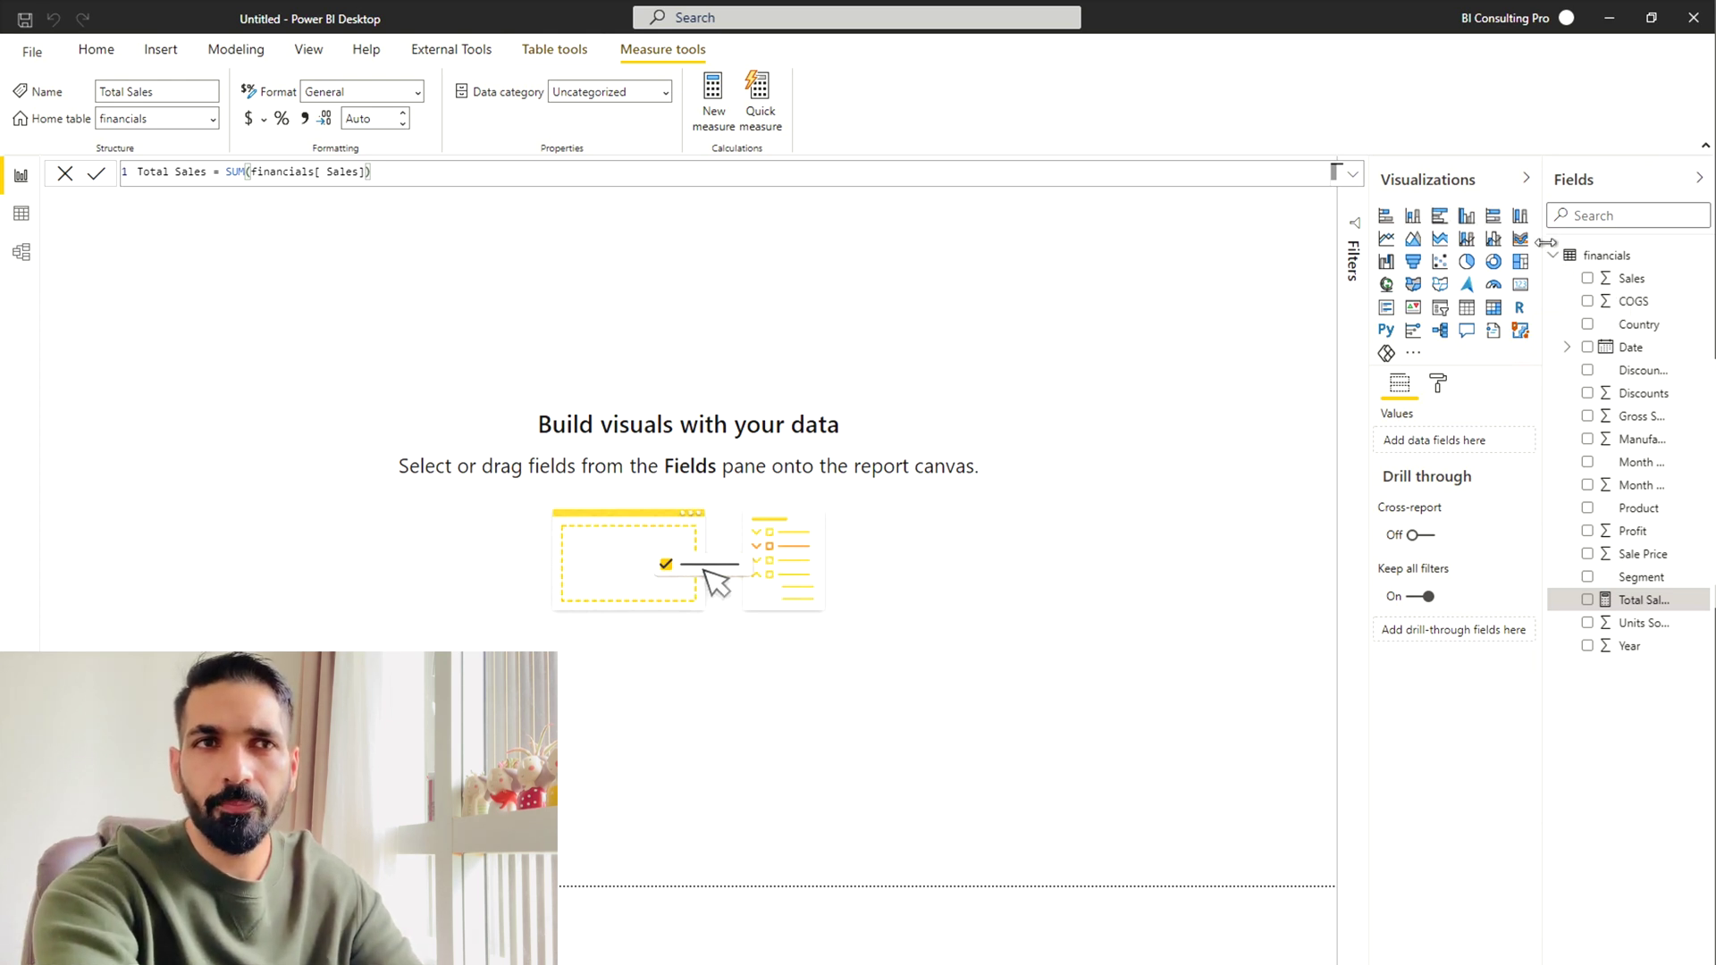
# - Widen the Fields pane and open the Power Query Editor from the Home tab
pyautogui.moveTo(1546, 239); pyautogui.dragTo(1457, 268)
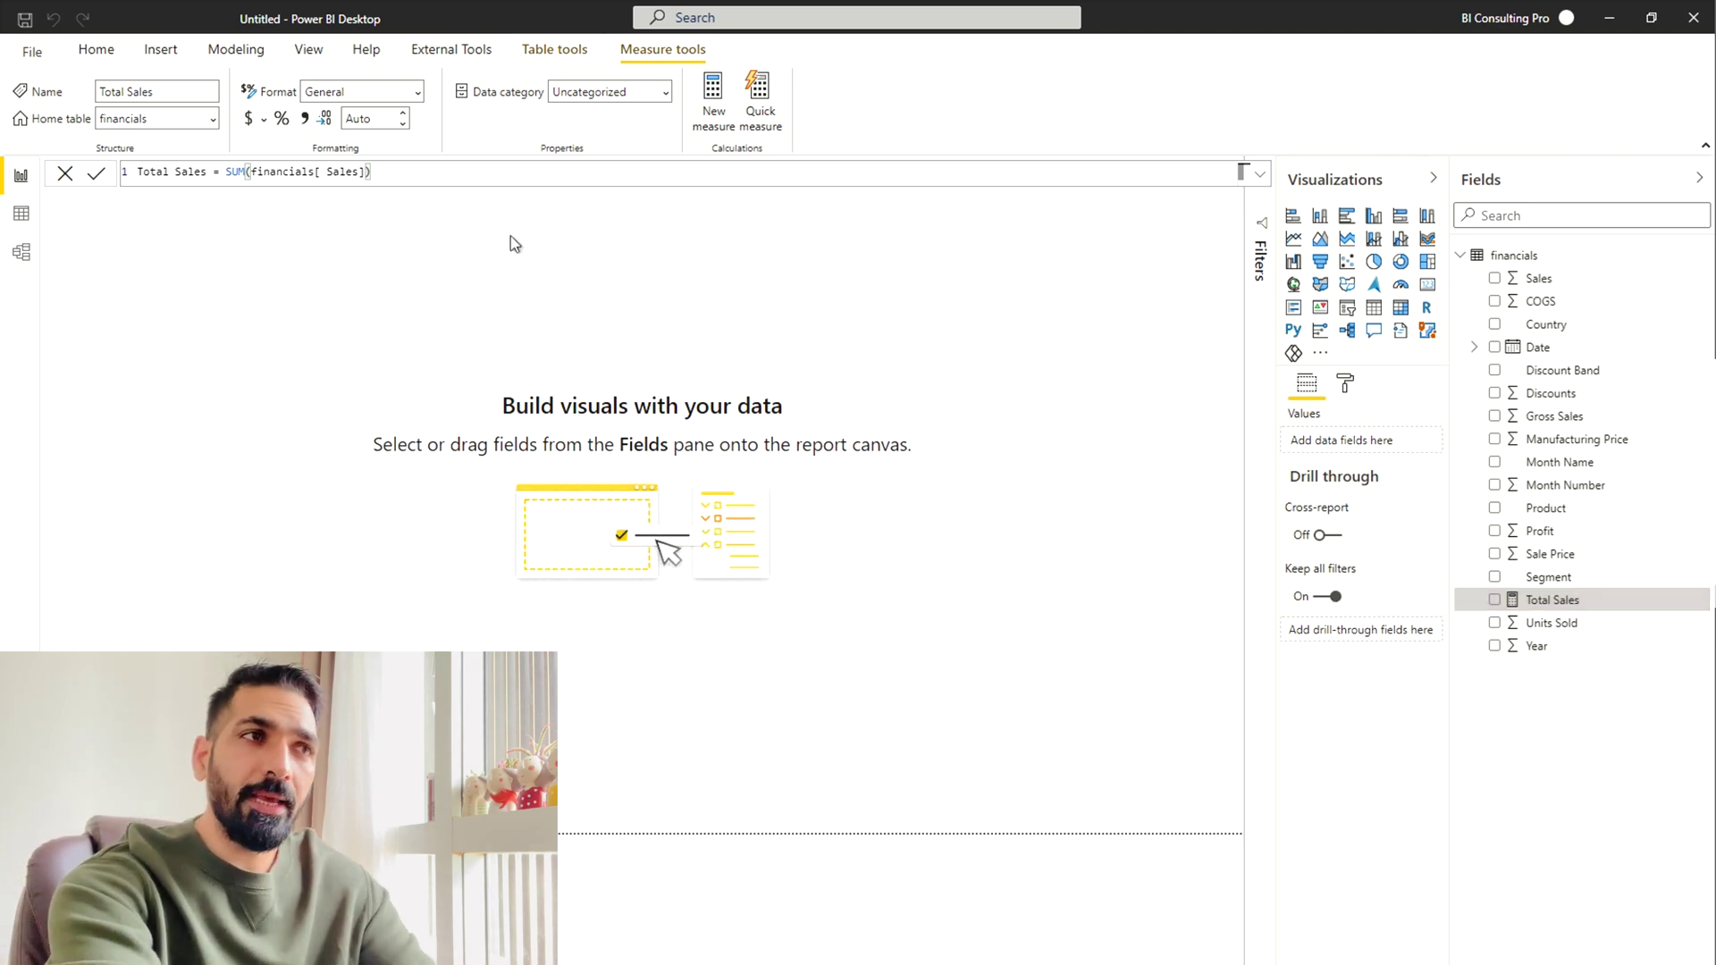
pyautogui.click(96, 50)
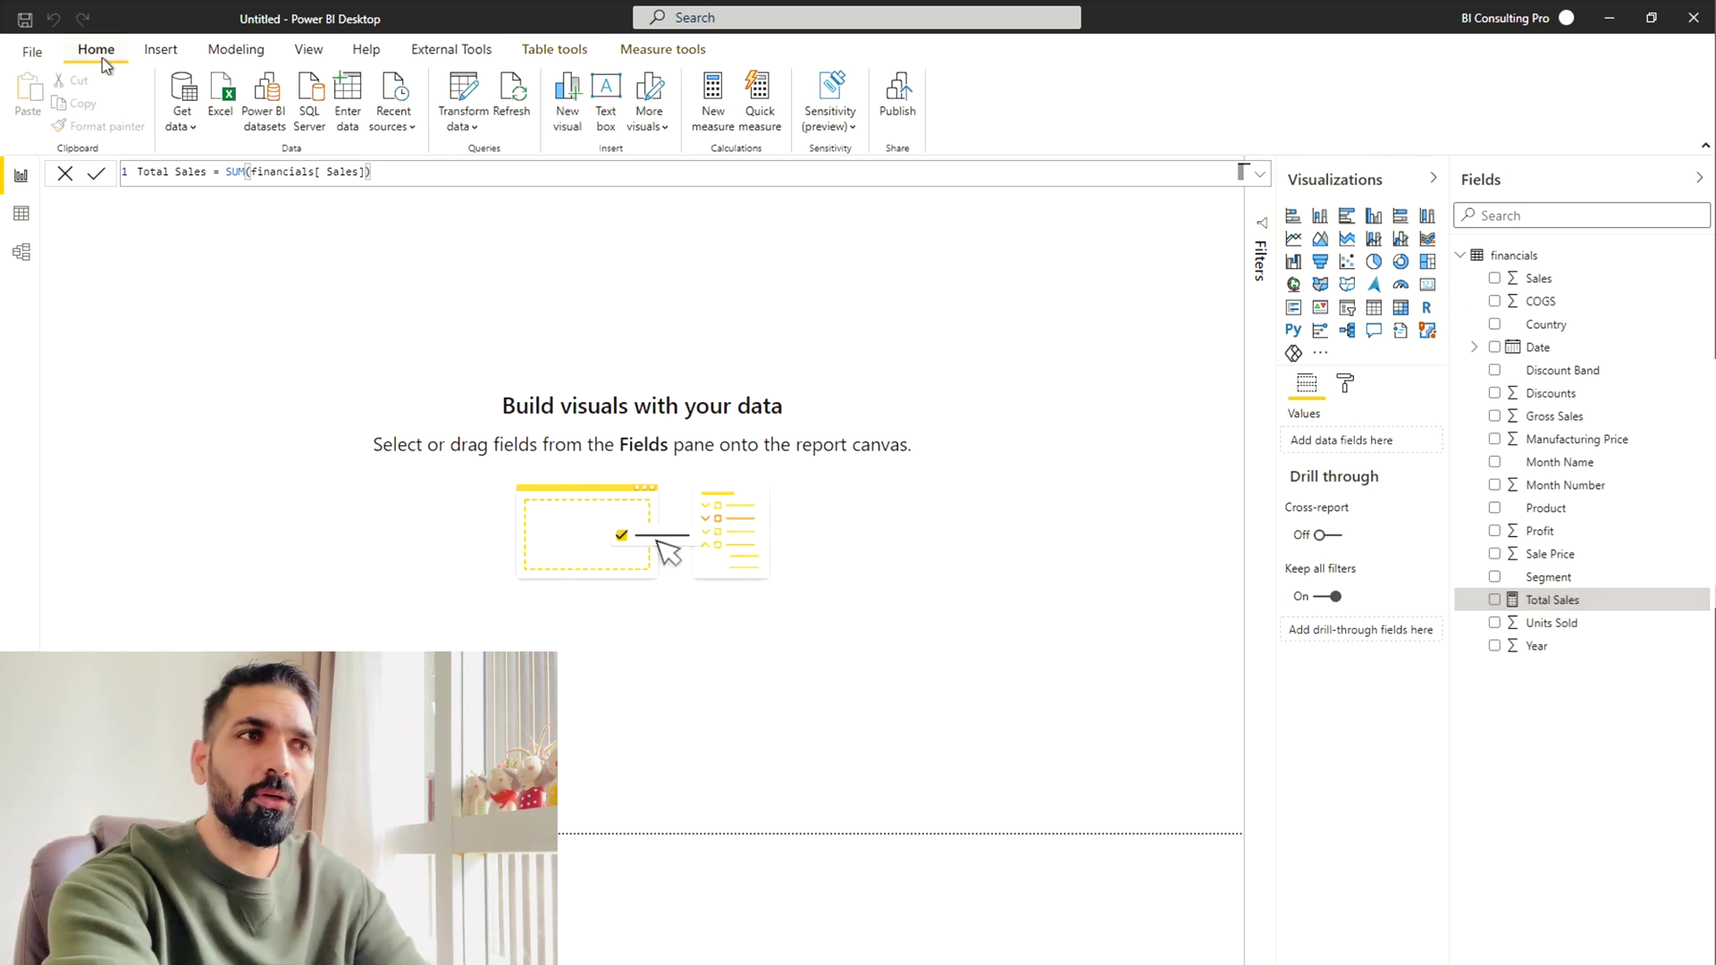
pyautogui.click(463, 97)
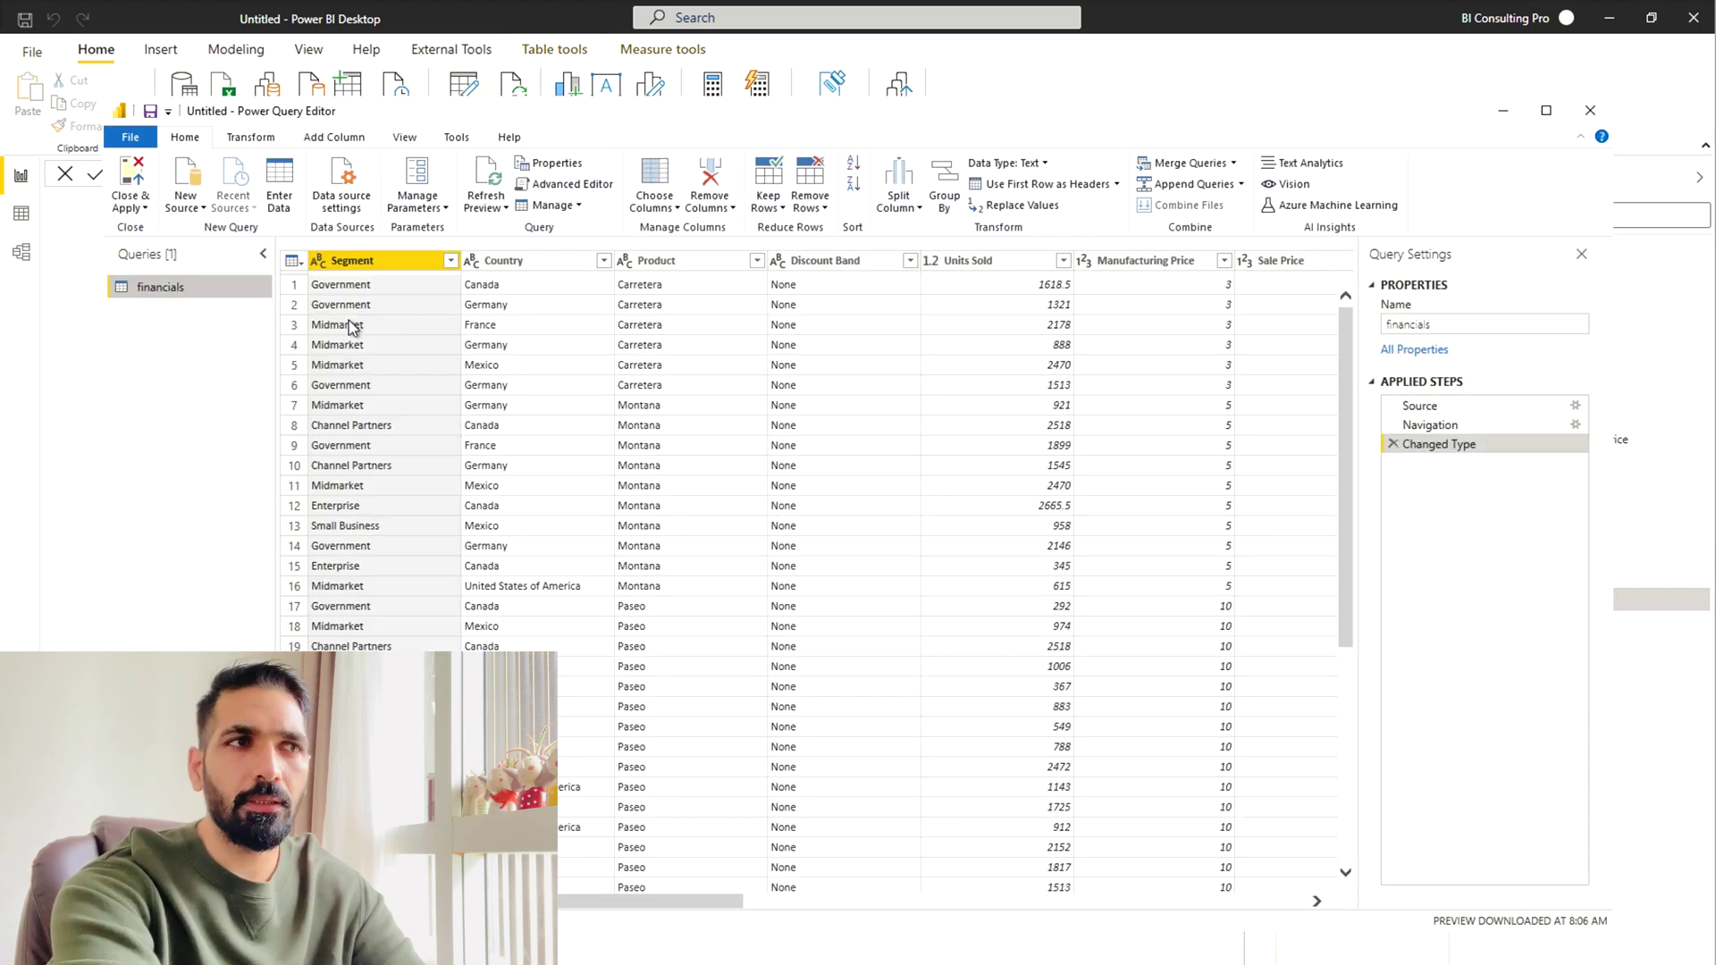
# - Turn off Enable load for the financials query in the Queries pane
pyautogui.rightClick(181, 297)
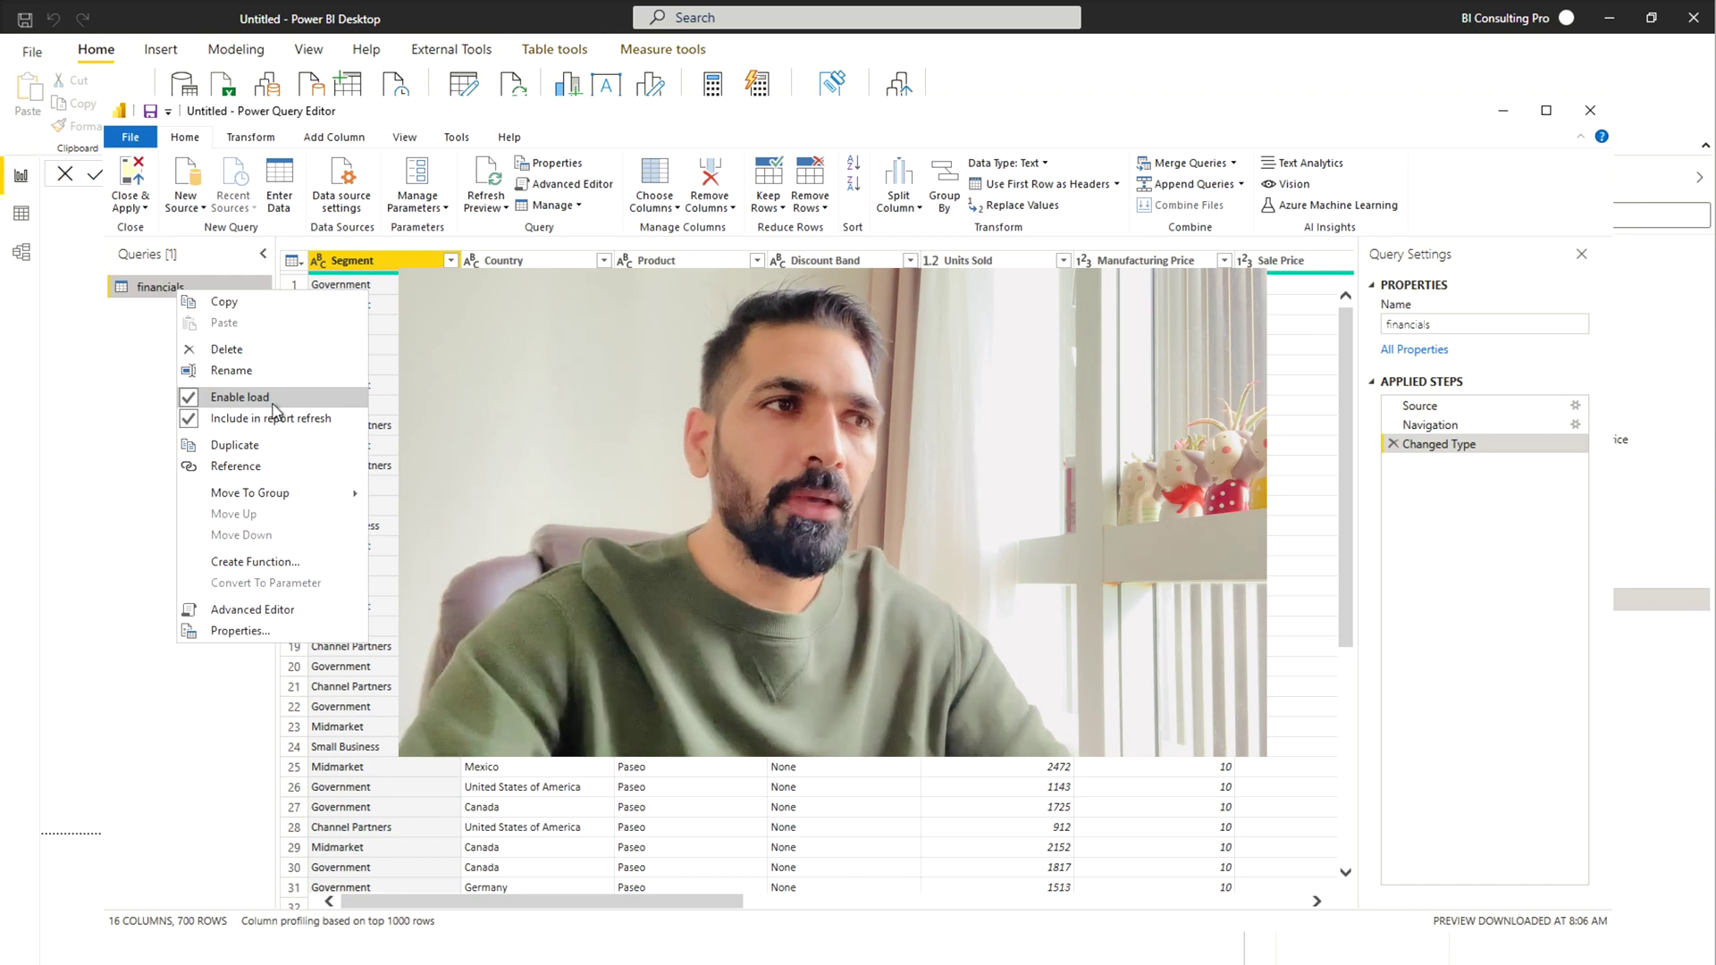
pyautogui.click(188, 396)
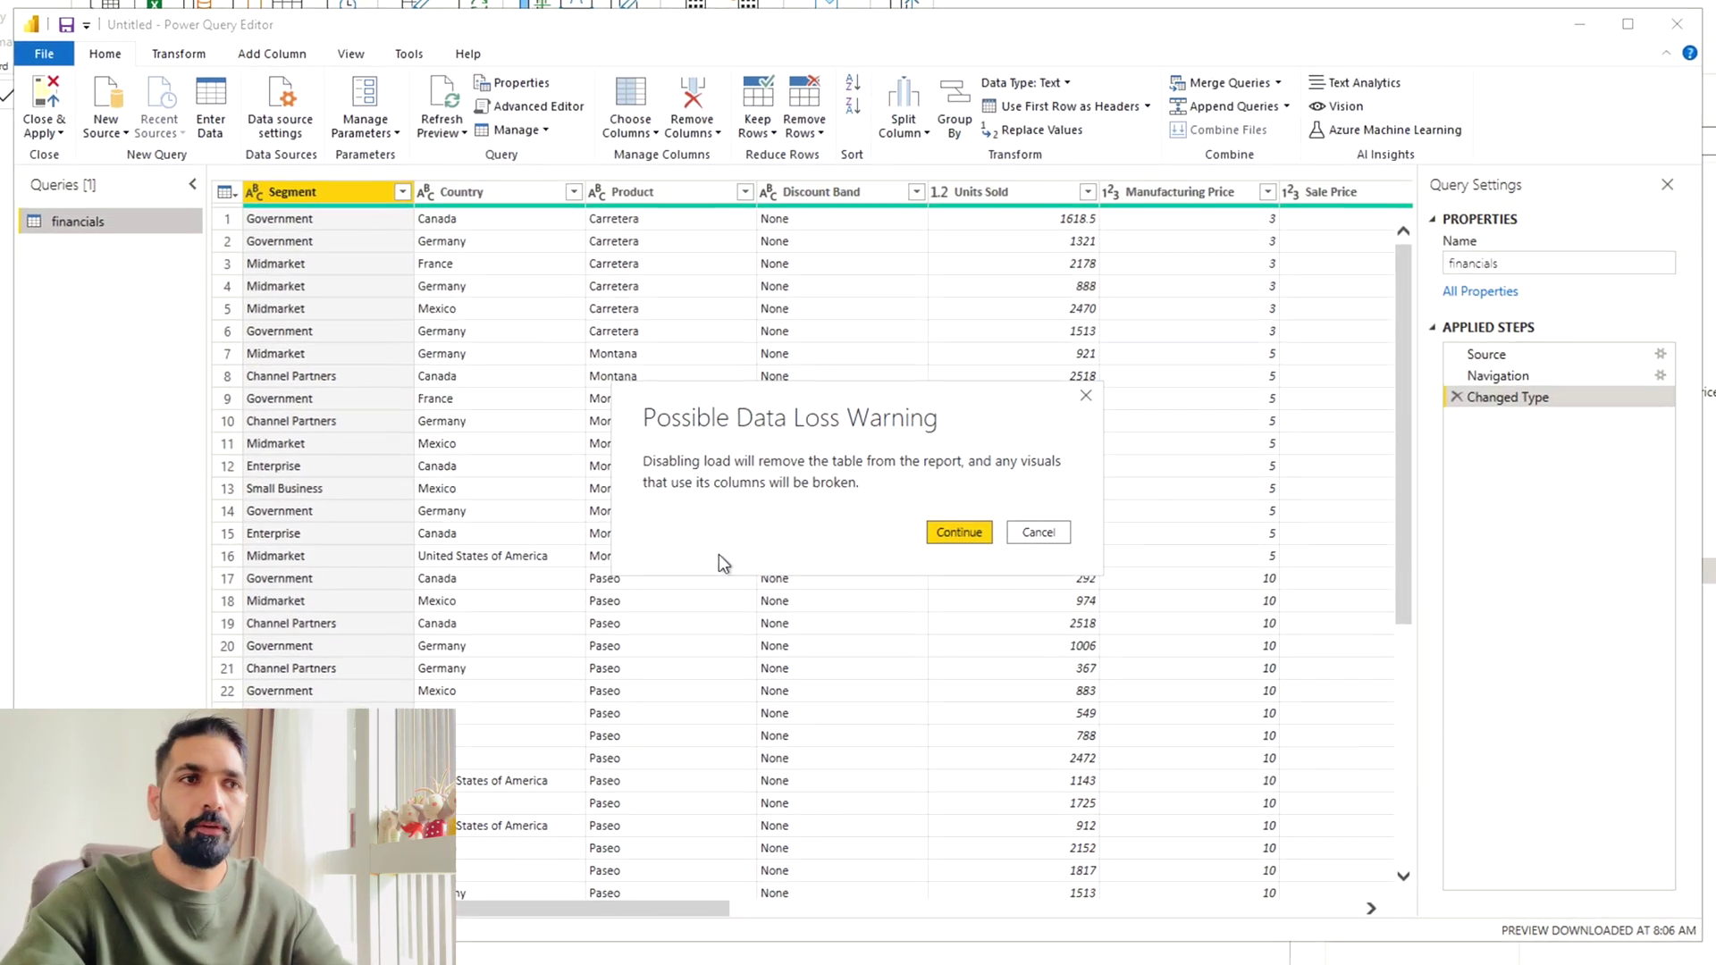
# - Continue past the Possible Data Loss Warning so financials stops loading
pyautogui.click(958, 532)
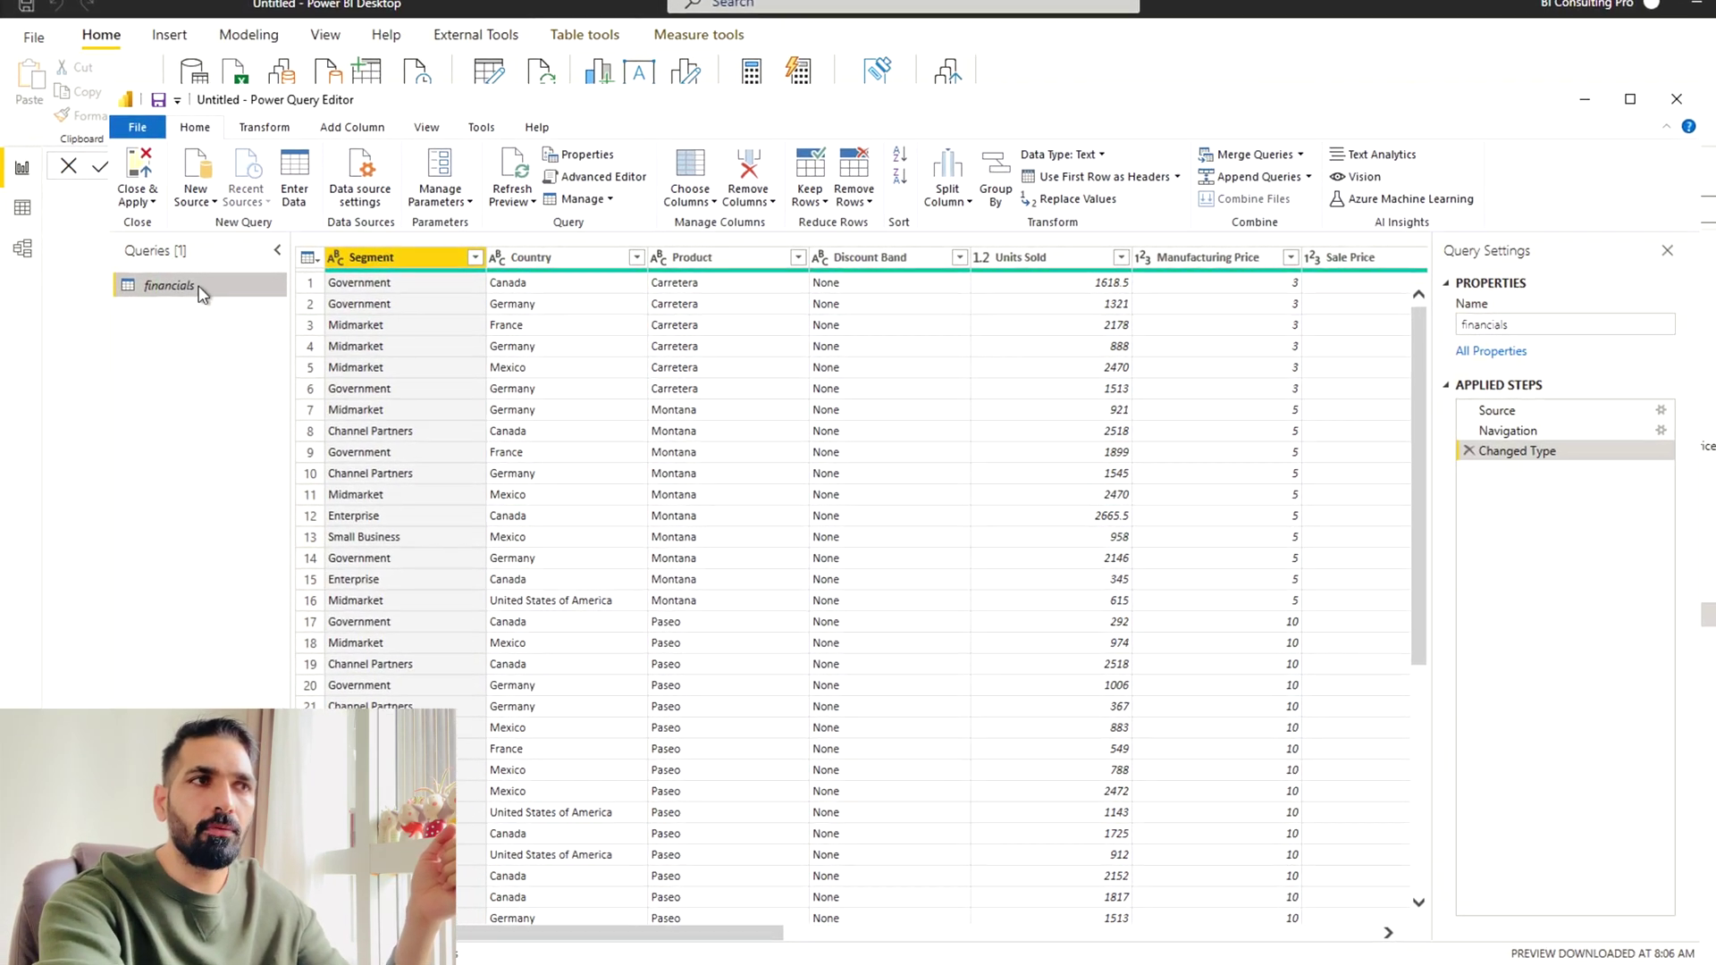
pyautogui.rightClick(202, 290)
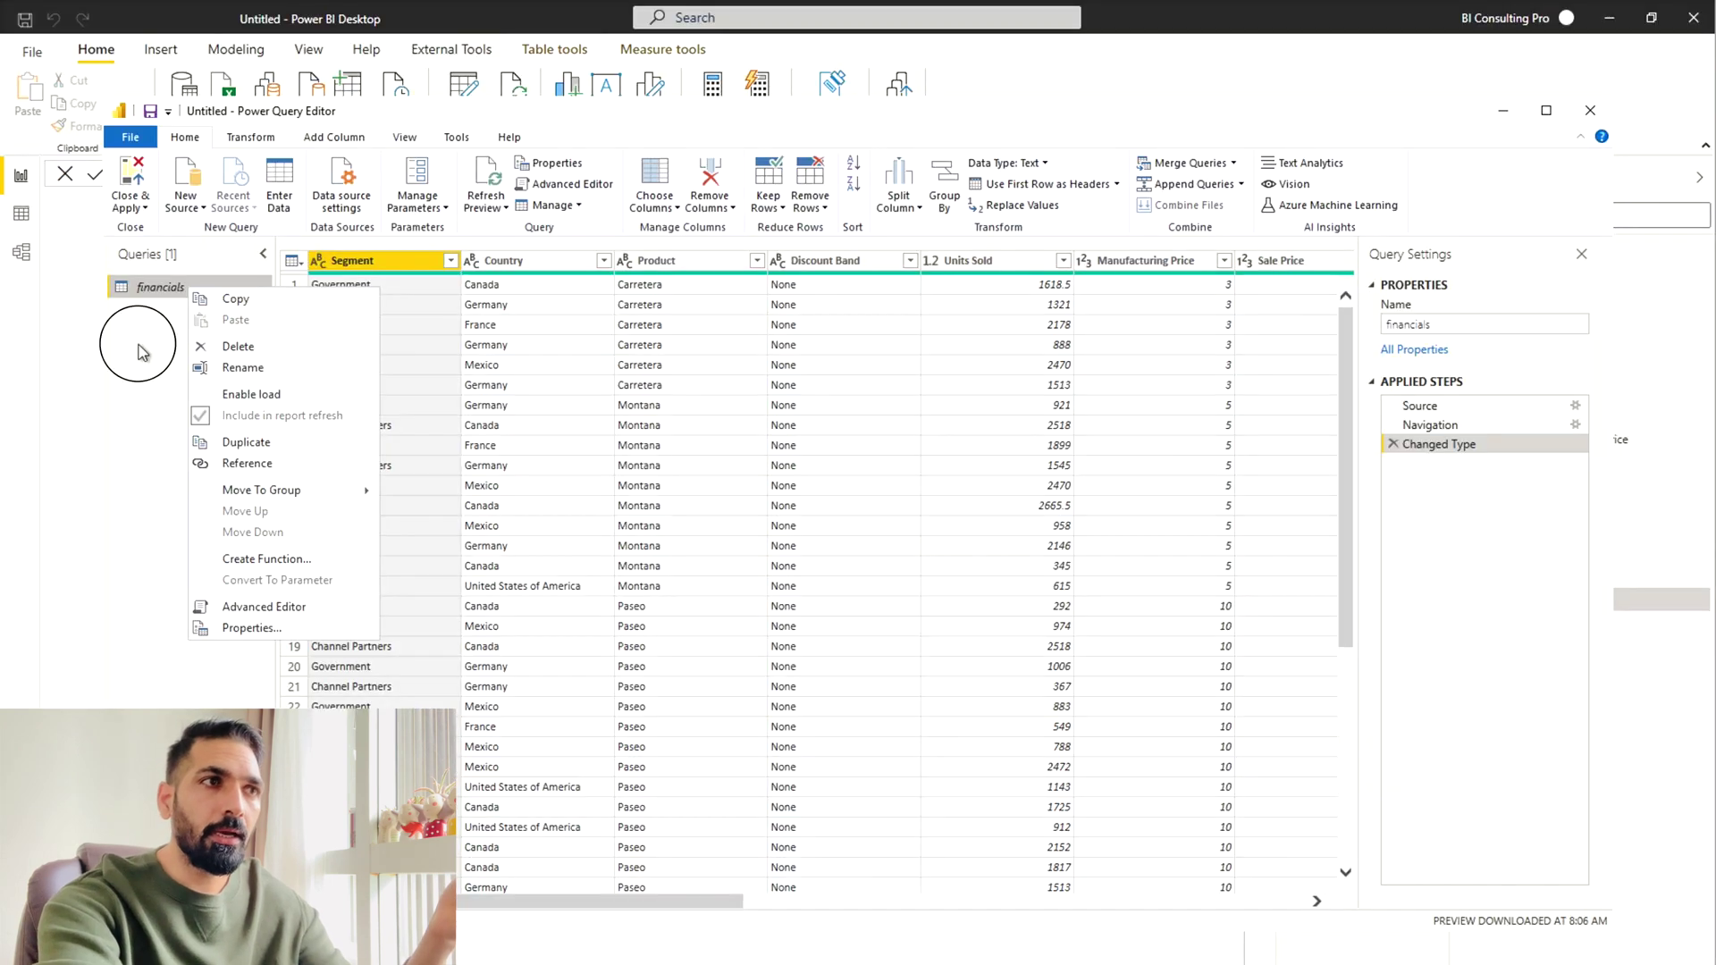
# - Dismiss the query menu and Close & Apply to return to the now-empty report
pyautogui.click(258, 268)
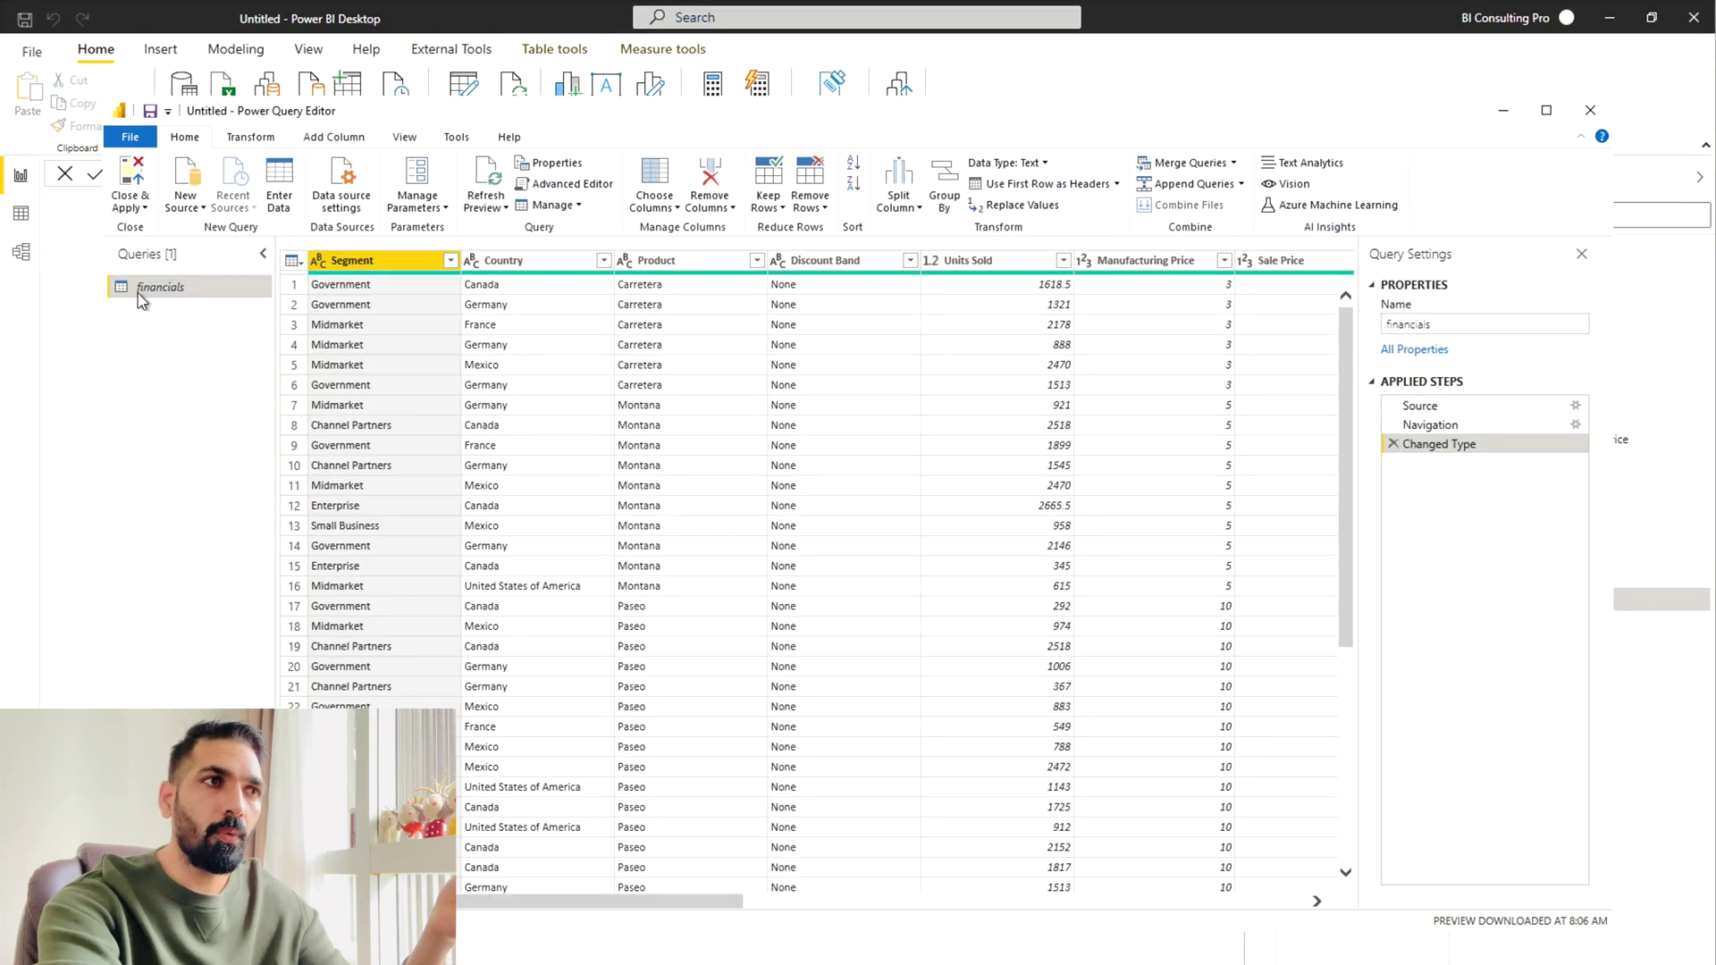
pyautogui.click(145, 208)
pyautogui.click(157, 227)
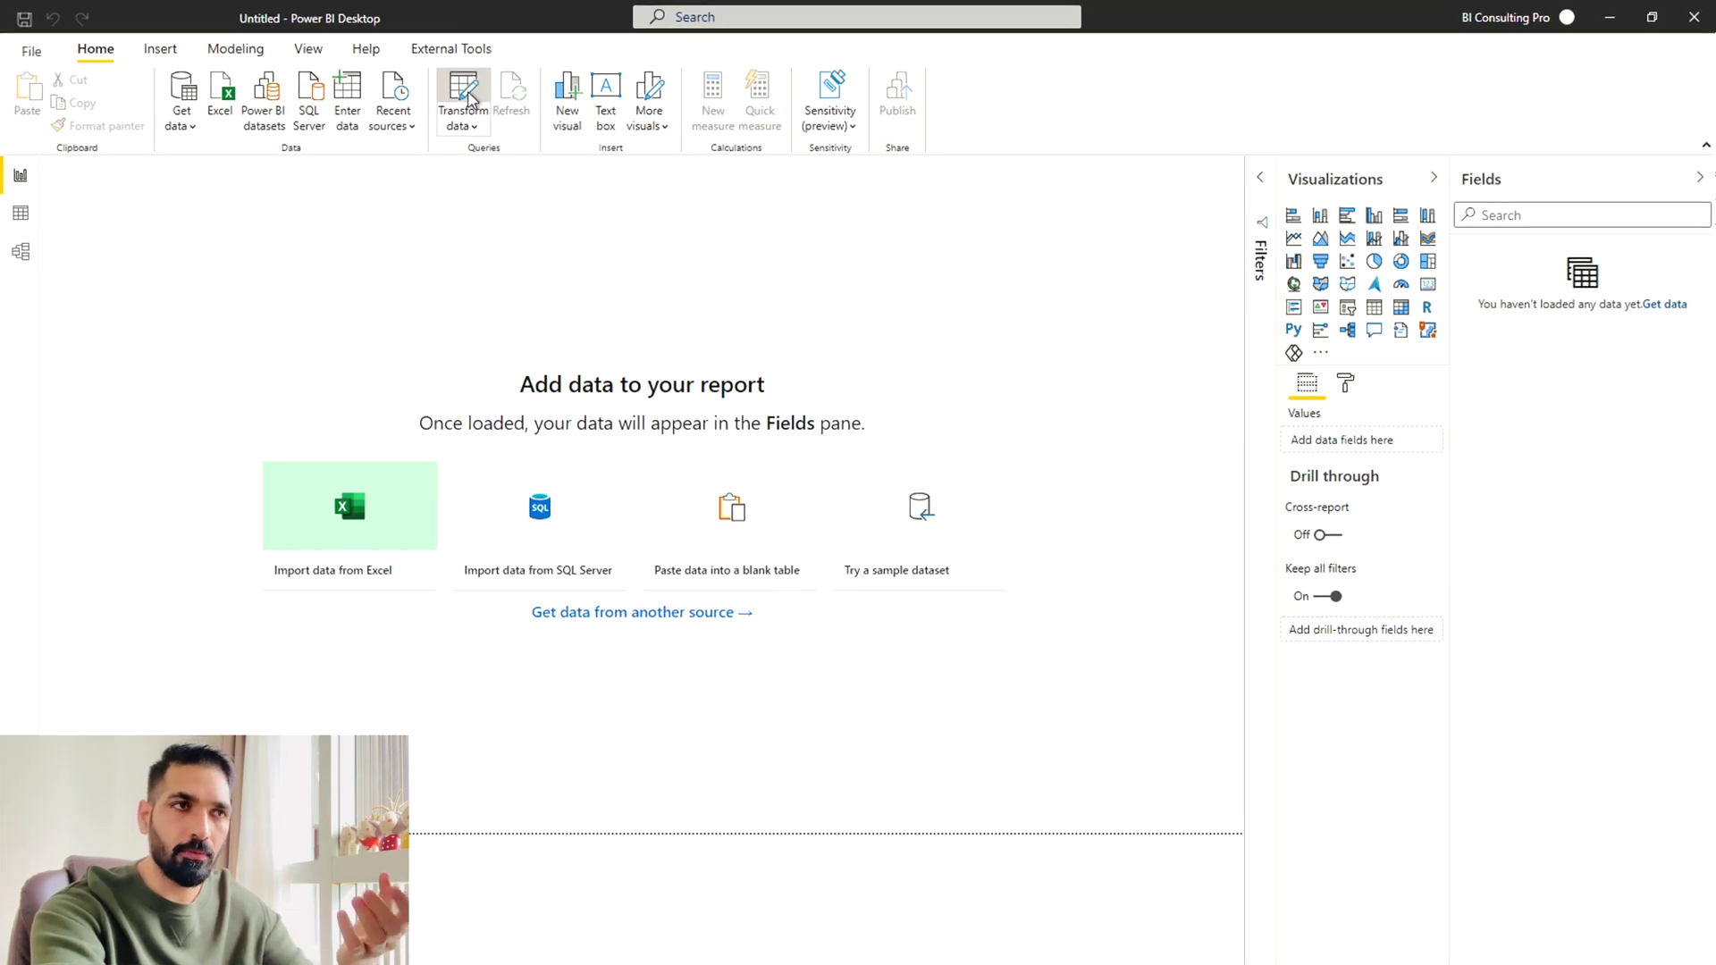
# - Reopen Power Query Editor, re-tick Enable load for financials, and confirm the setting
pyautogui.click(465, 95)
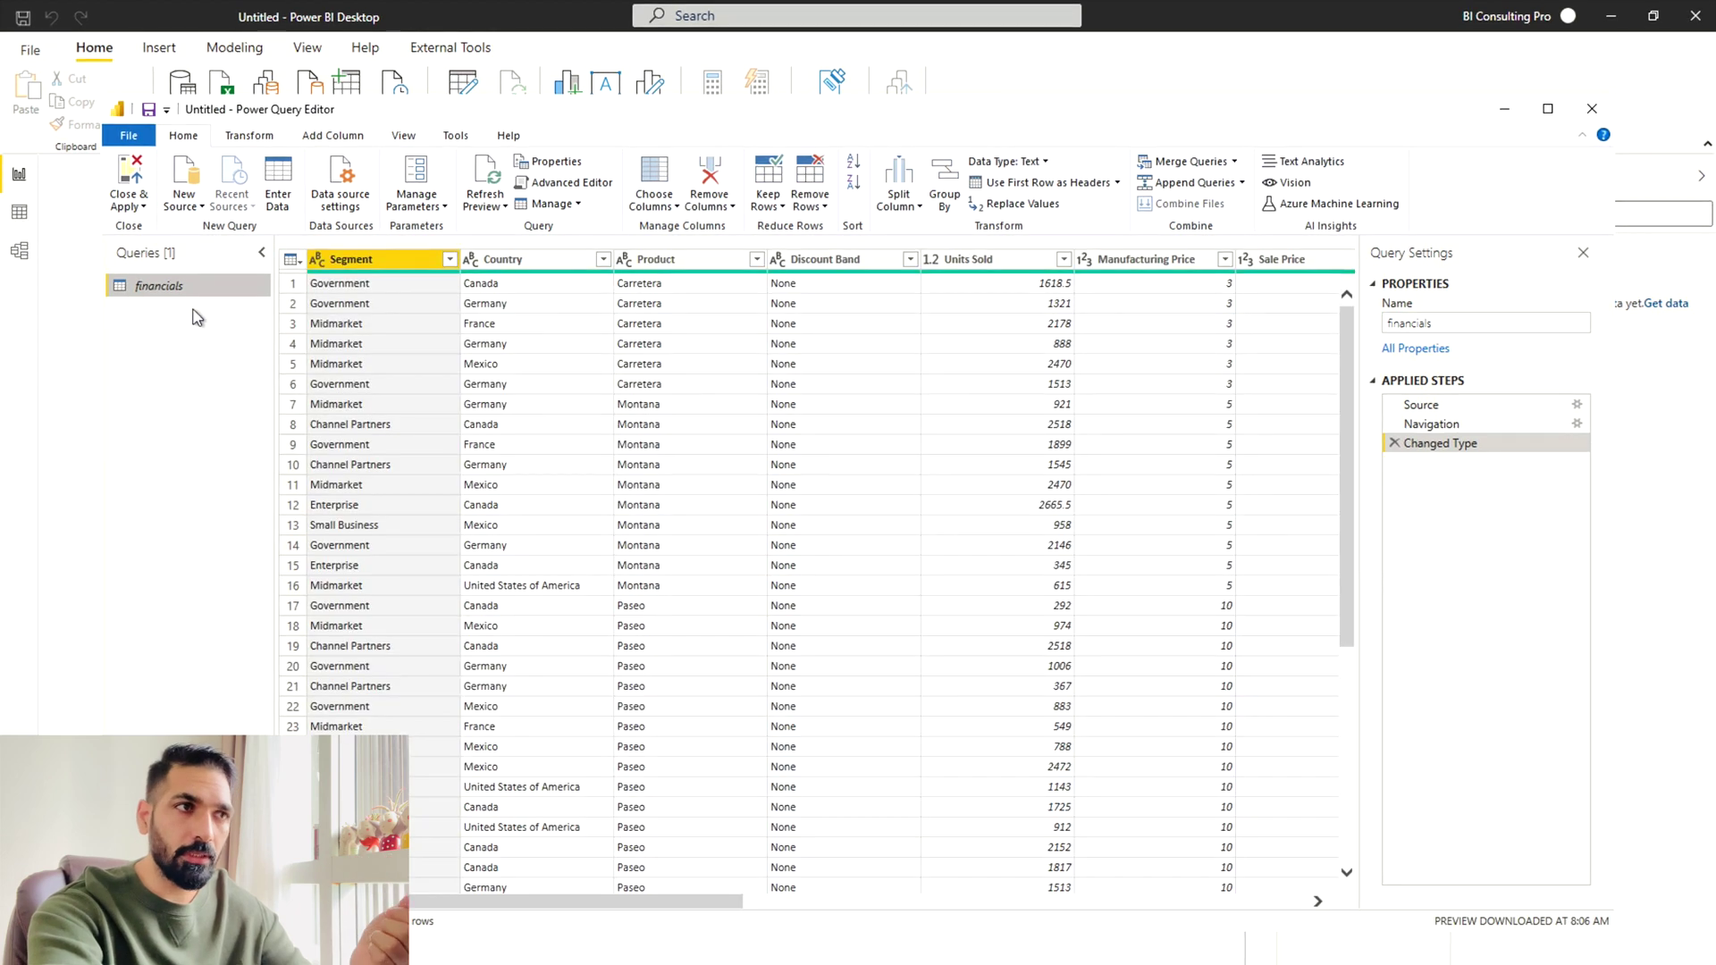
pyautogui.rightClick(198, 284)
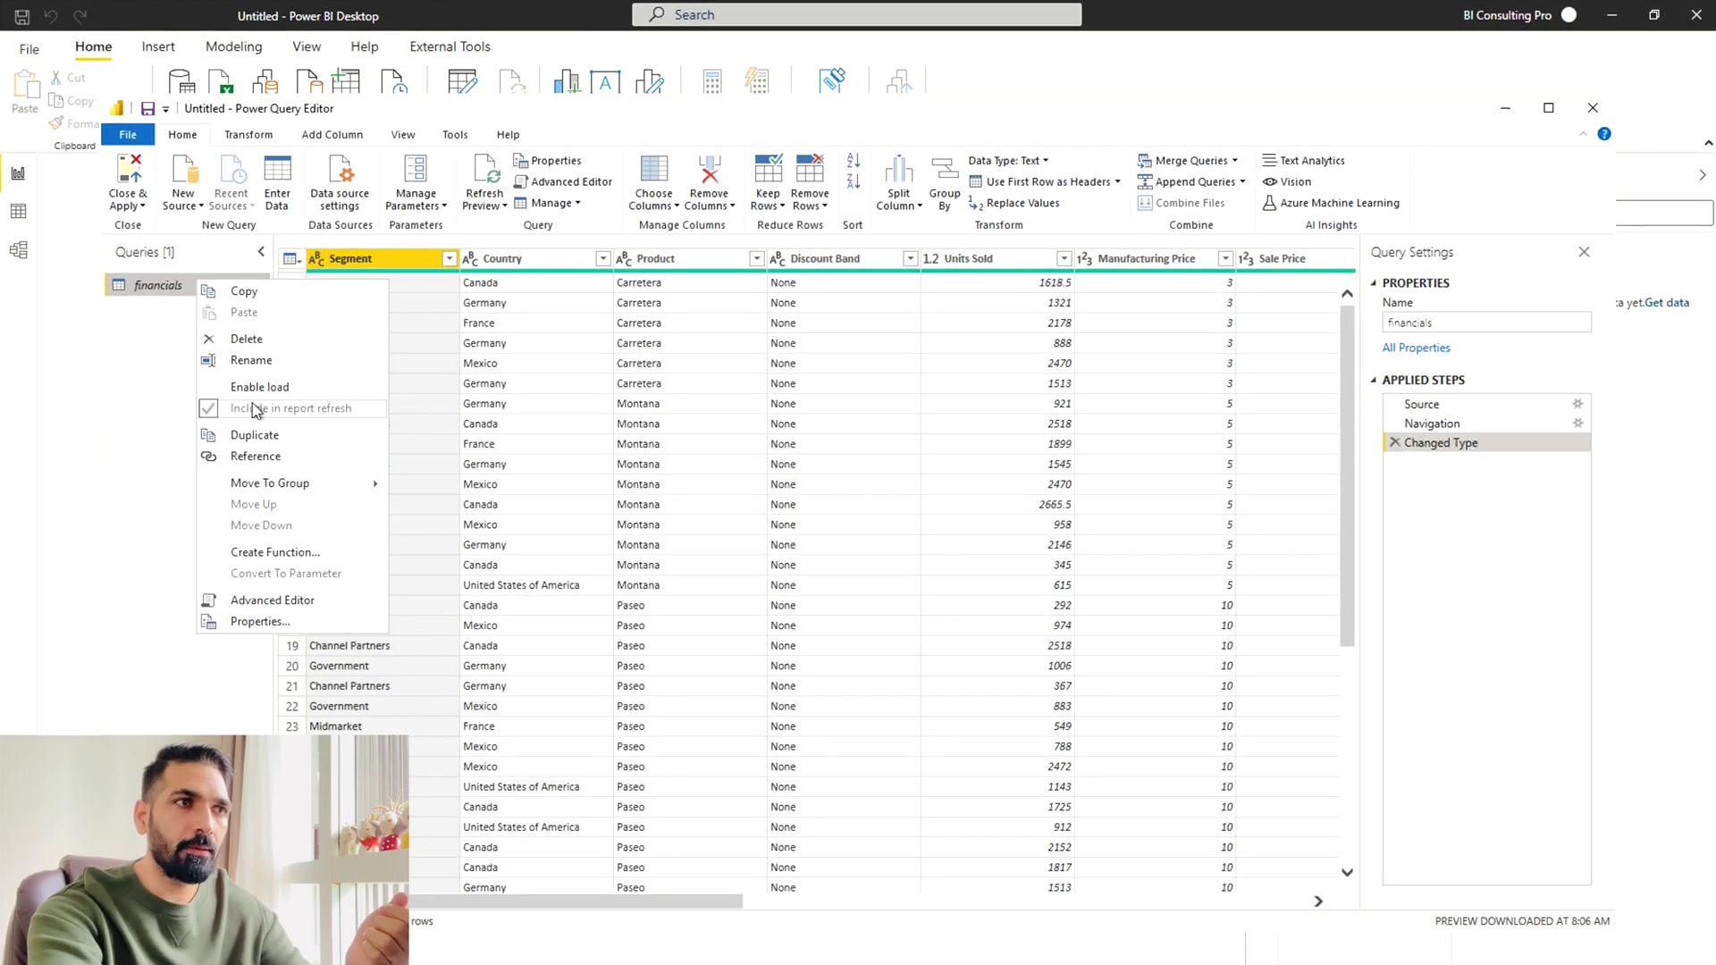
pyautogui.click(261, 387)
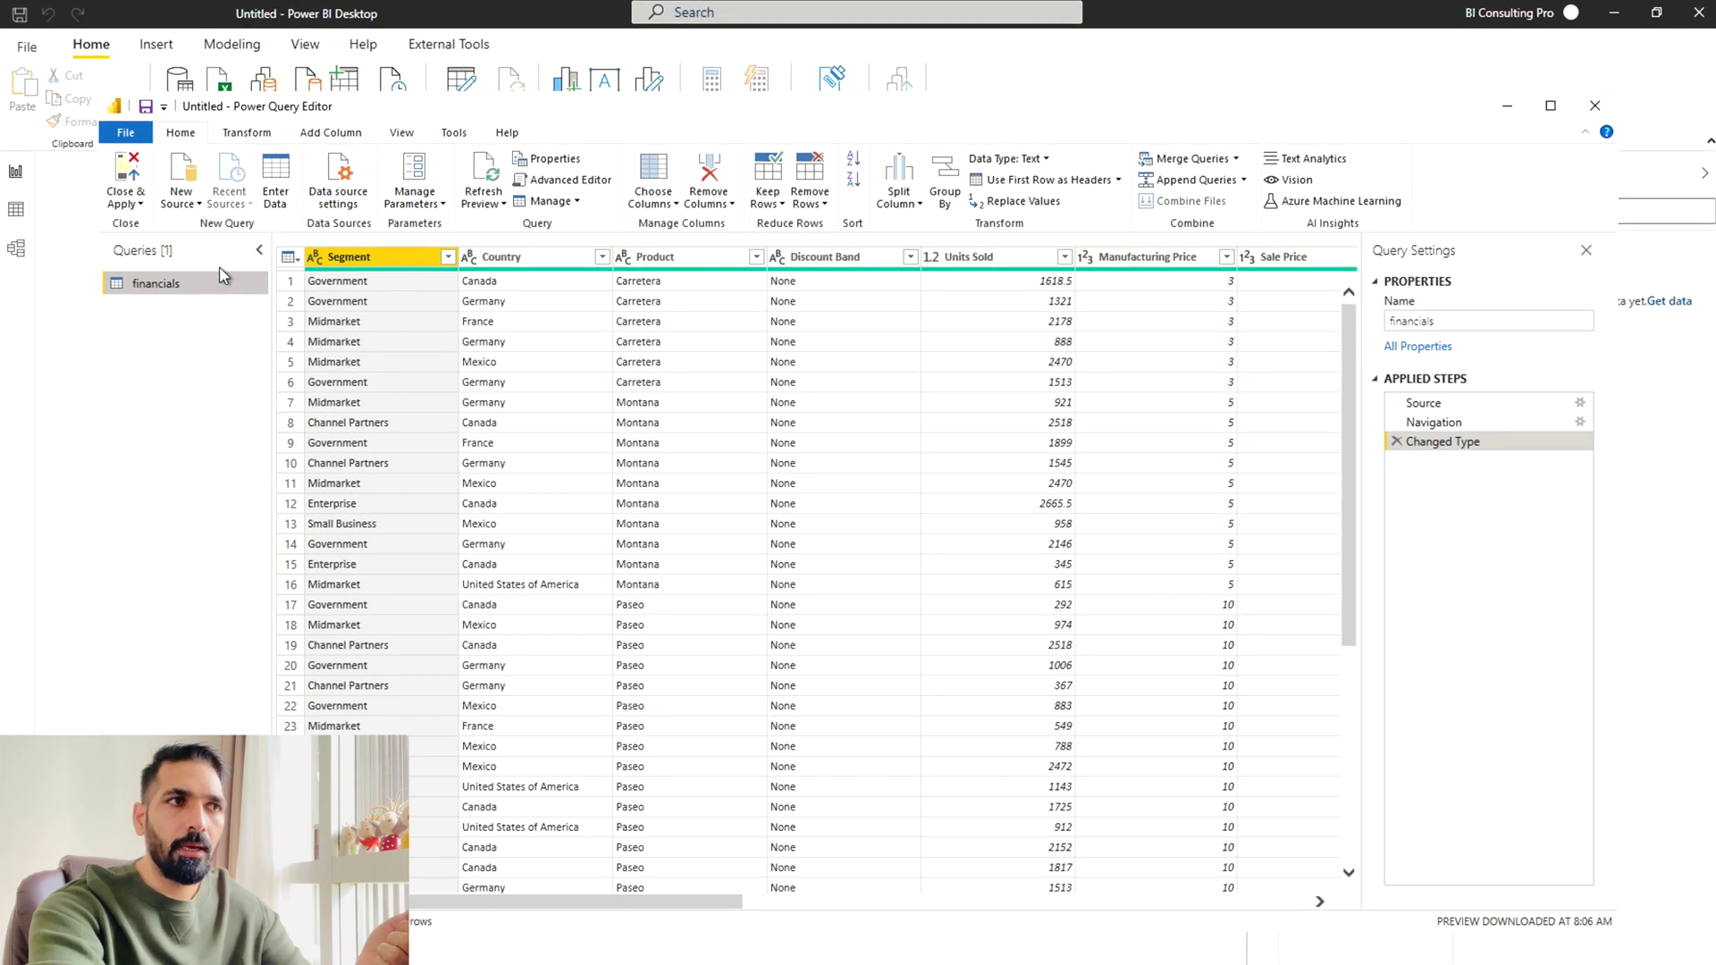
pyautogui.rightClick(205, 289)
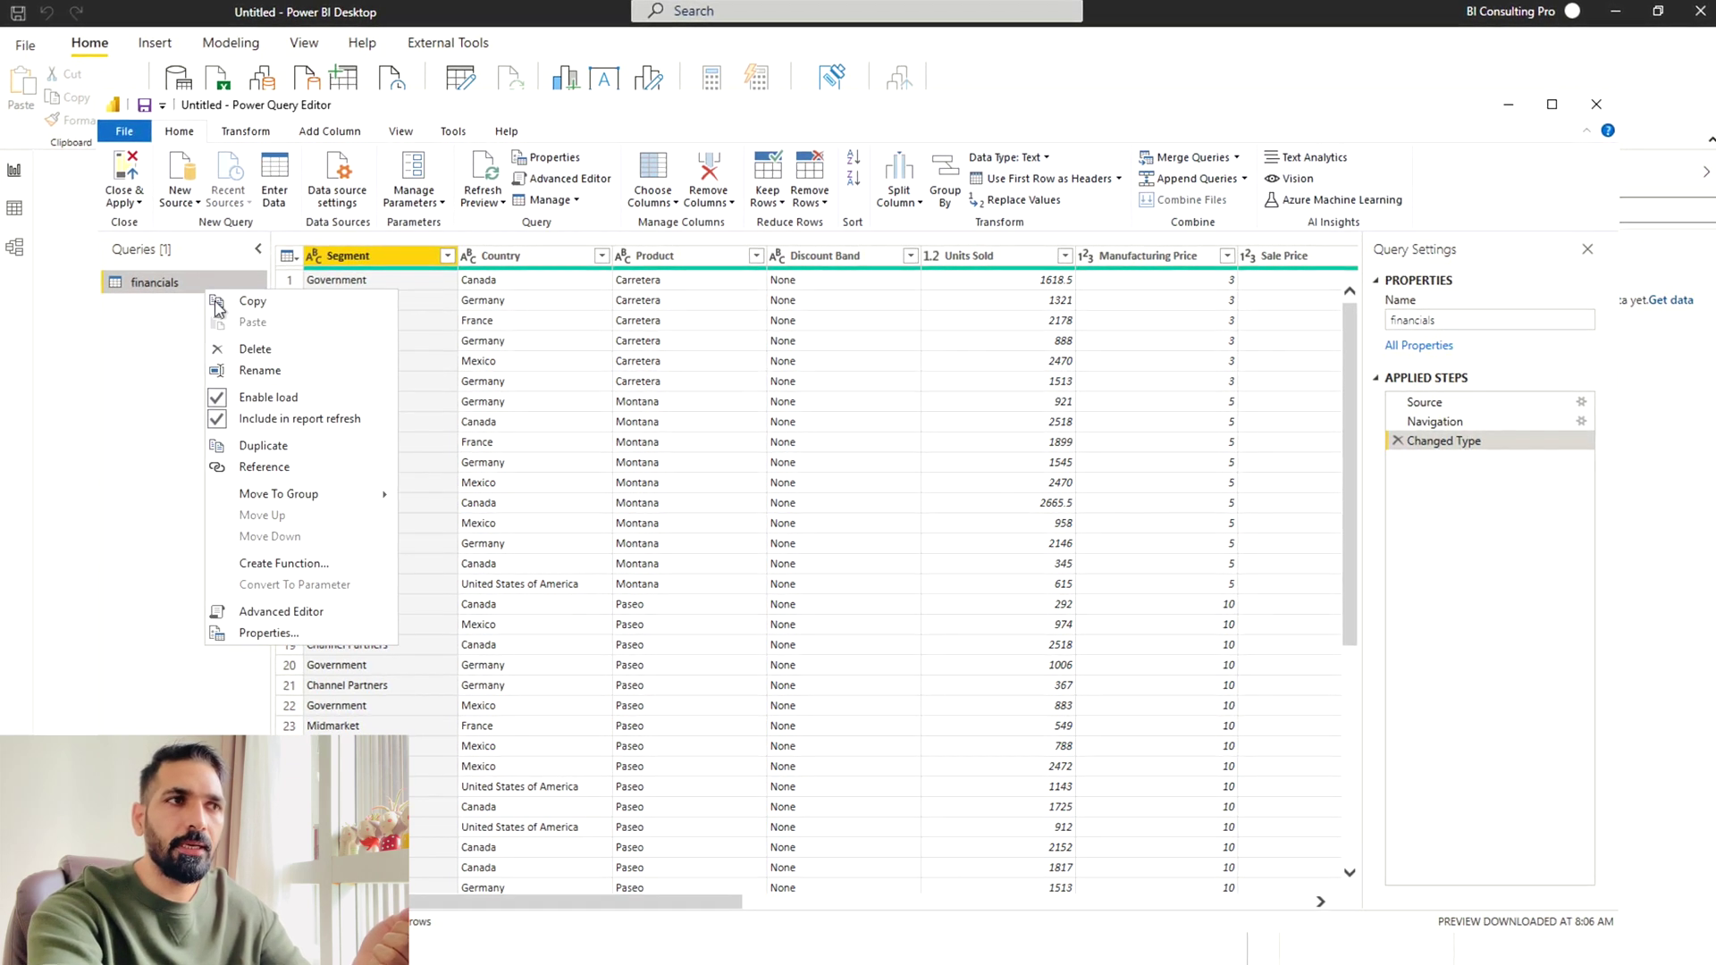
pyautogui.click(135, 411)
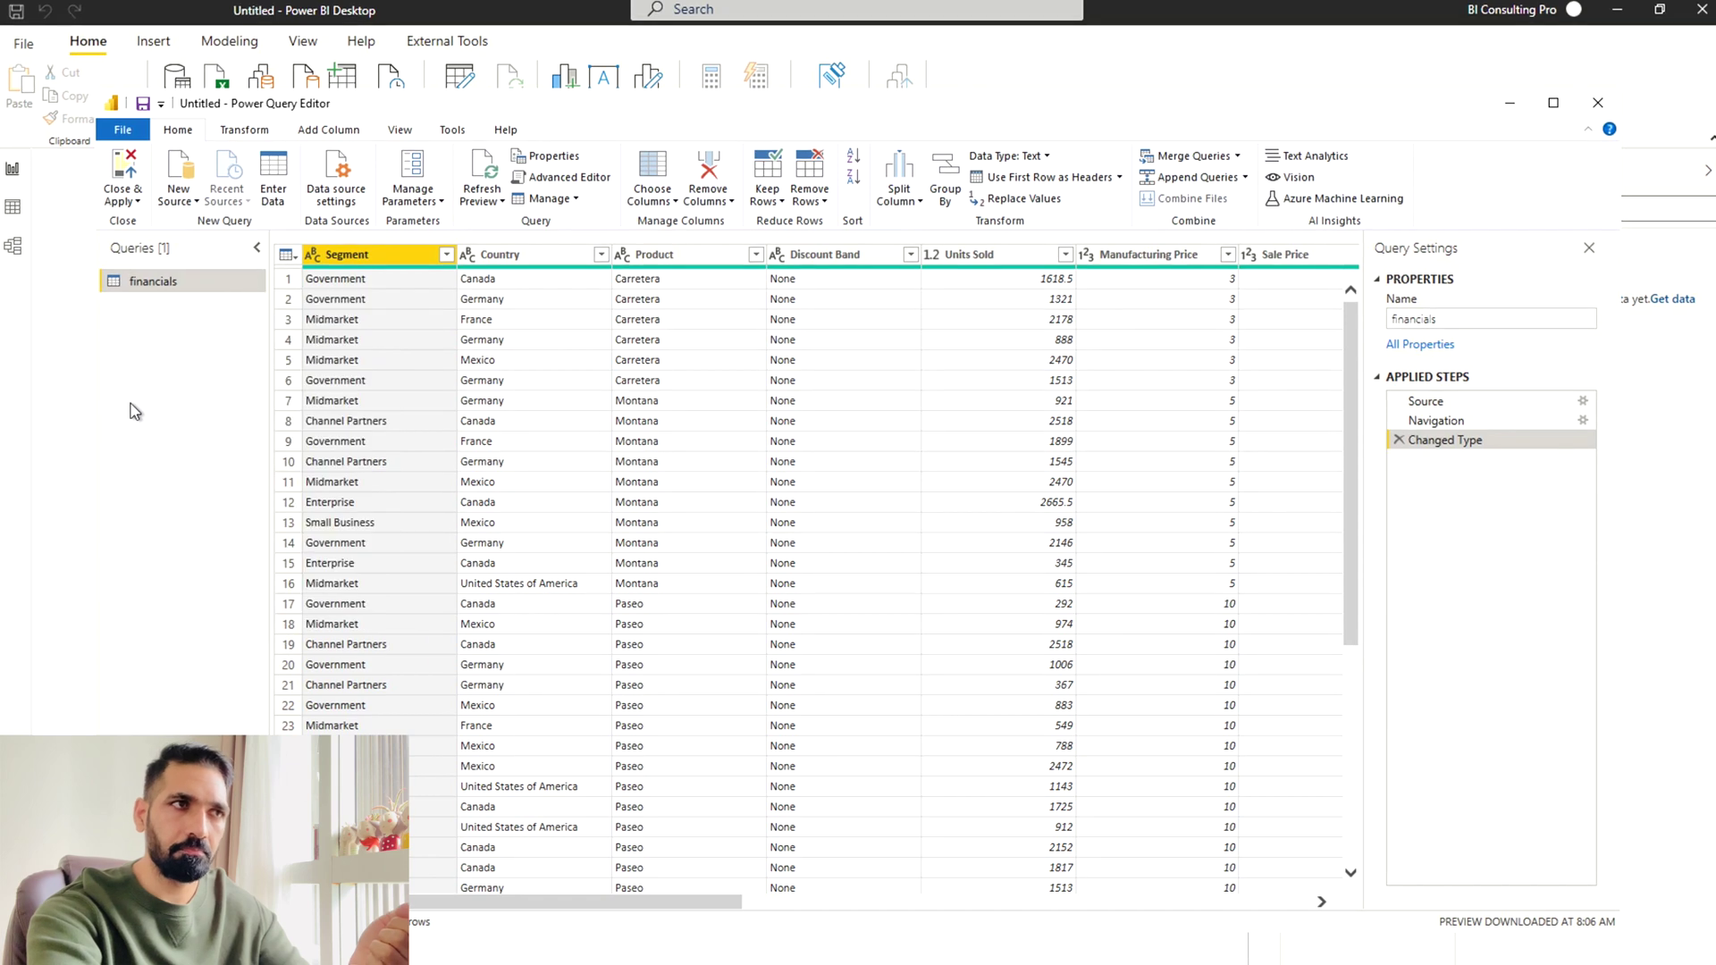
pyautogui.click(122, 201)
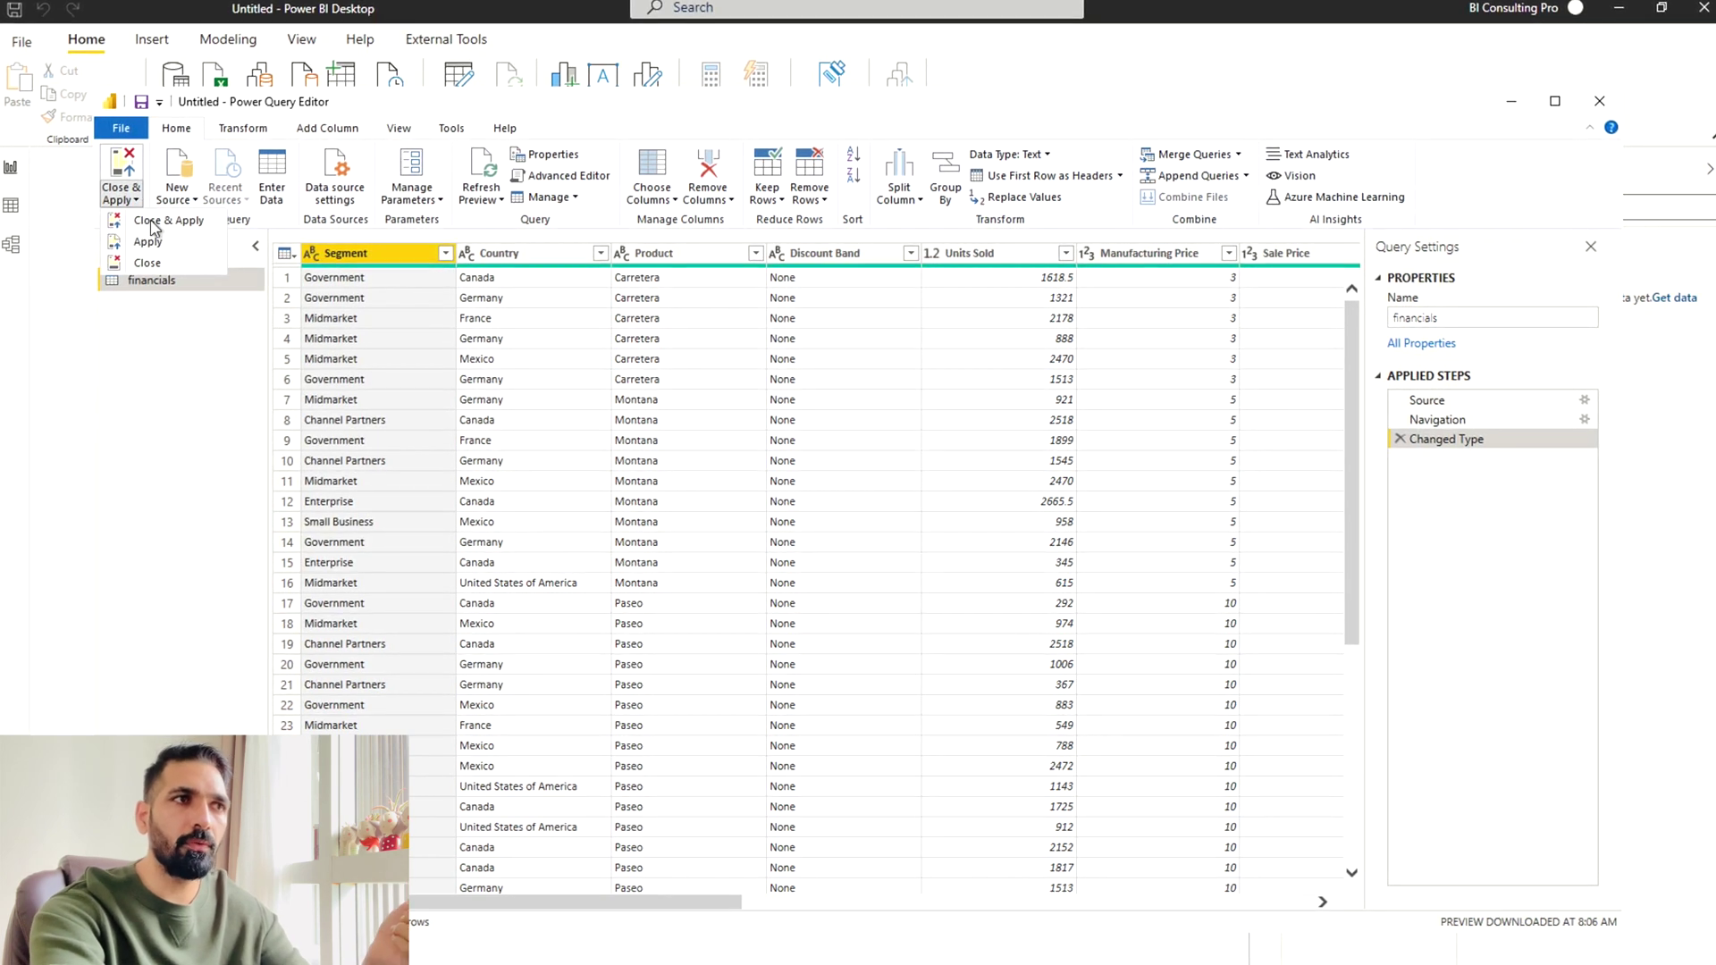
# - Close & Apply the query edits and expand the reloaded financials table's fields
pyautogui.click(125, 200)
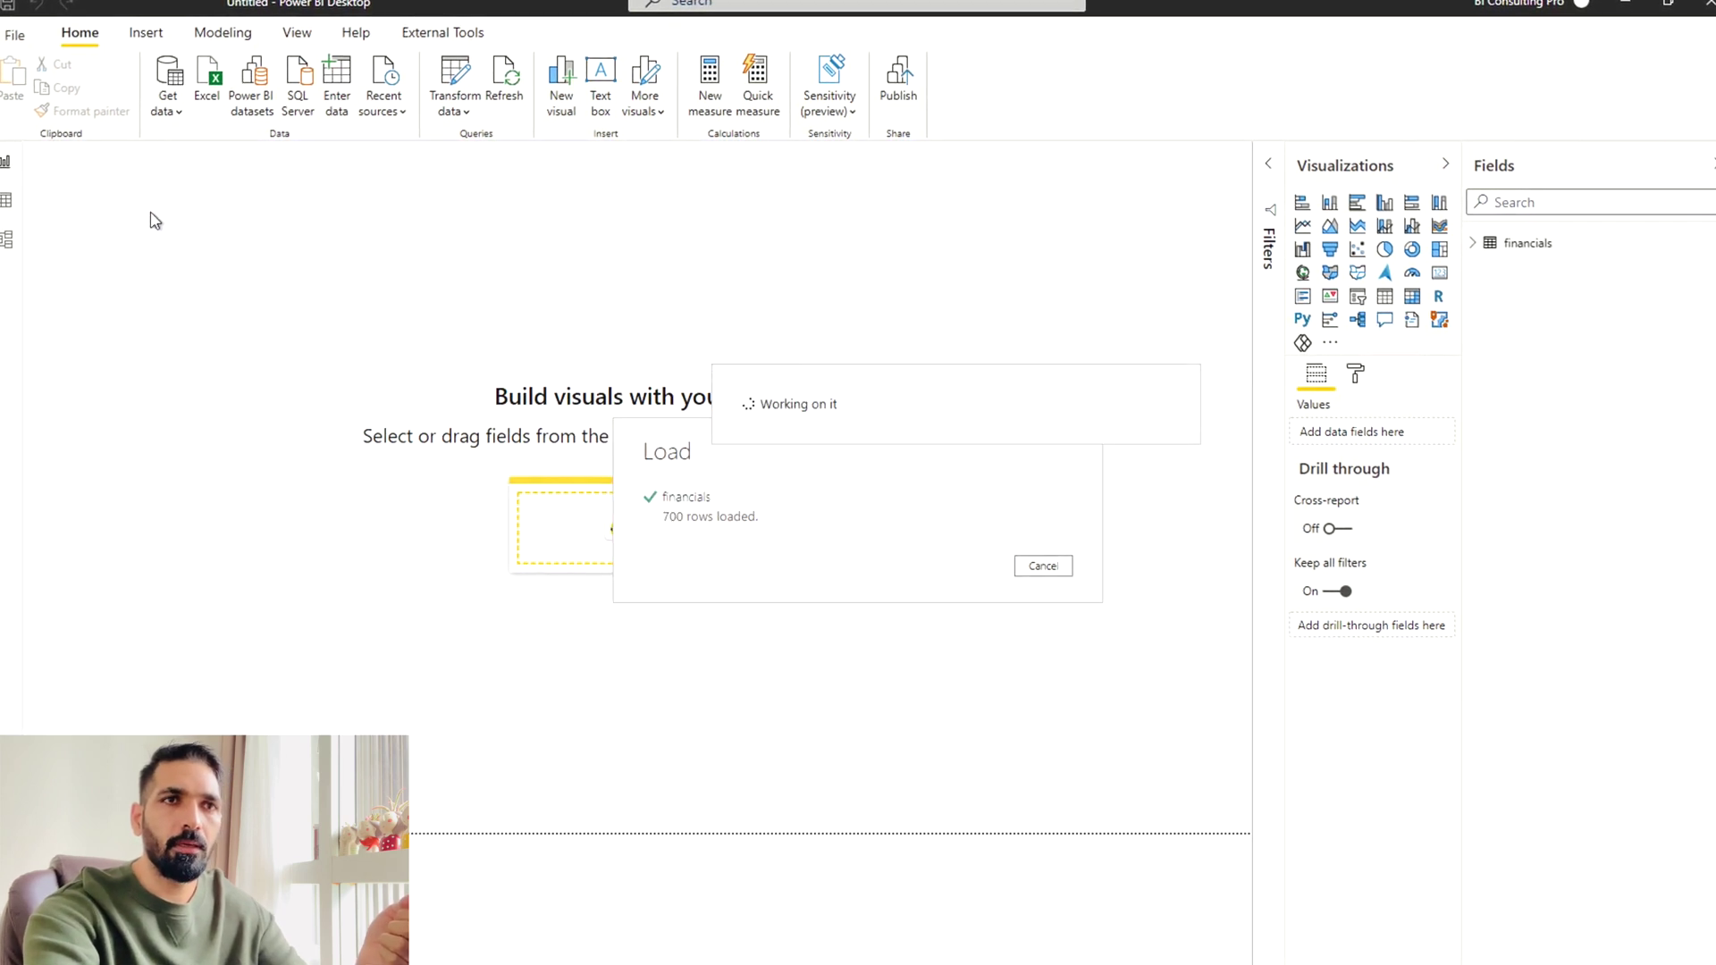
pyautogui.click(1484, 254)
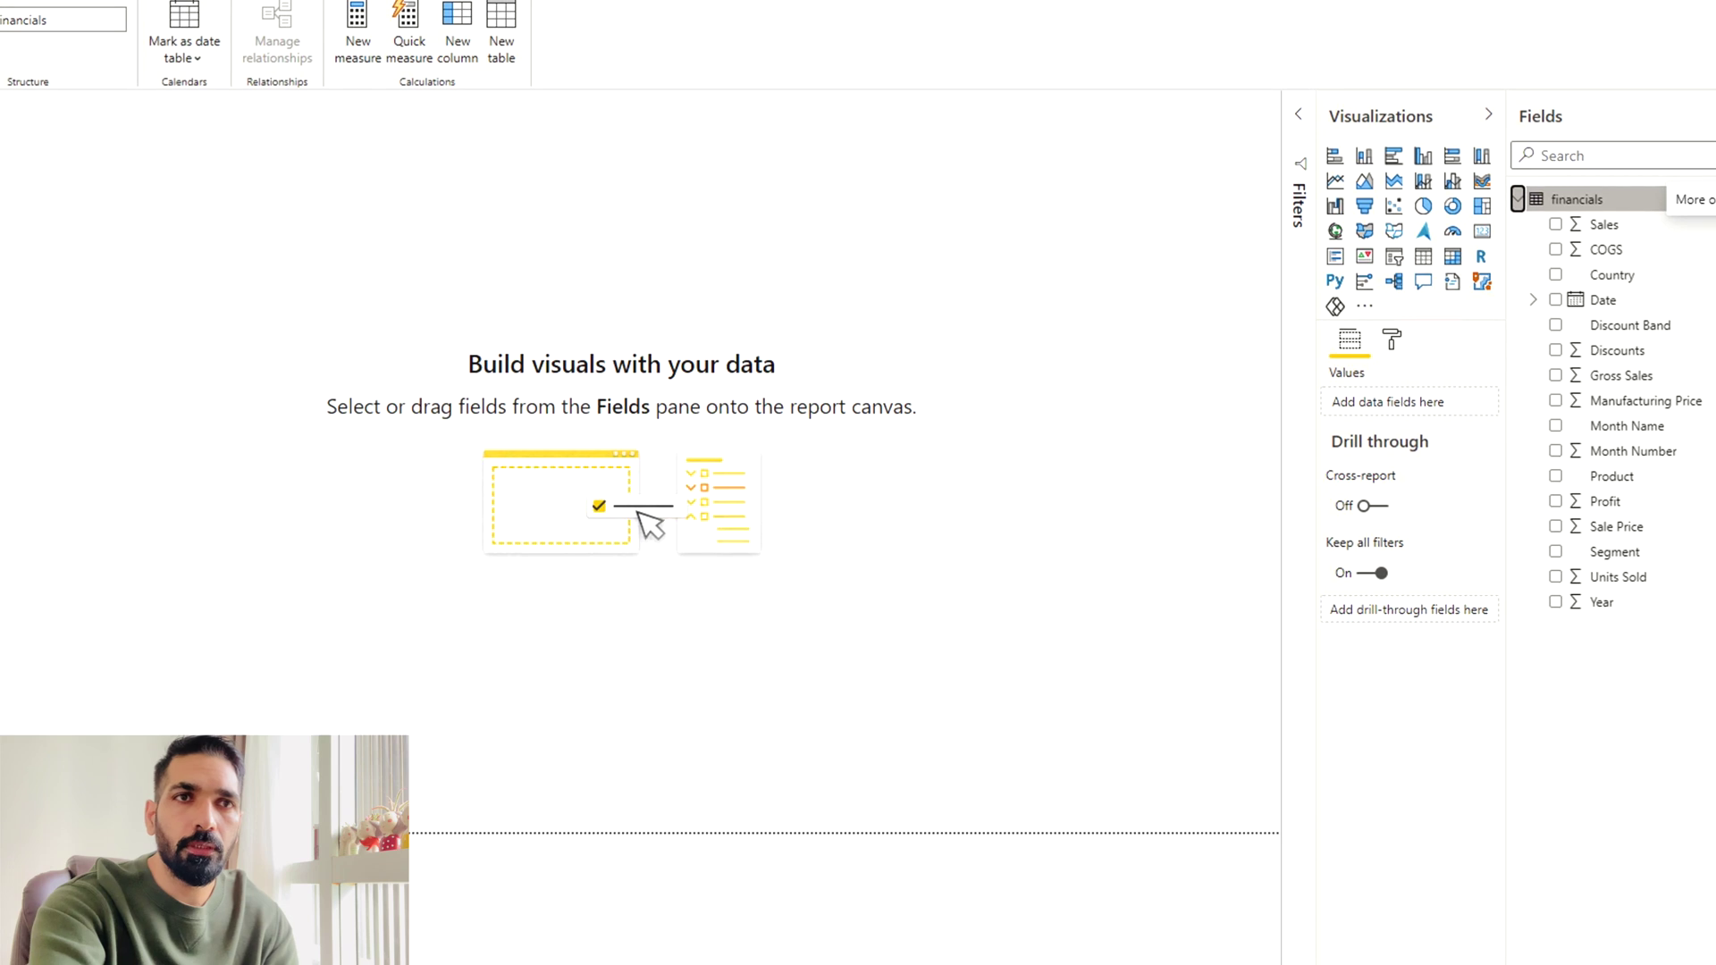
pyautogui.click(1707, 198)
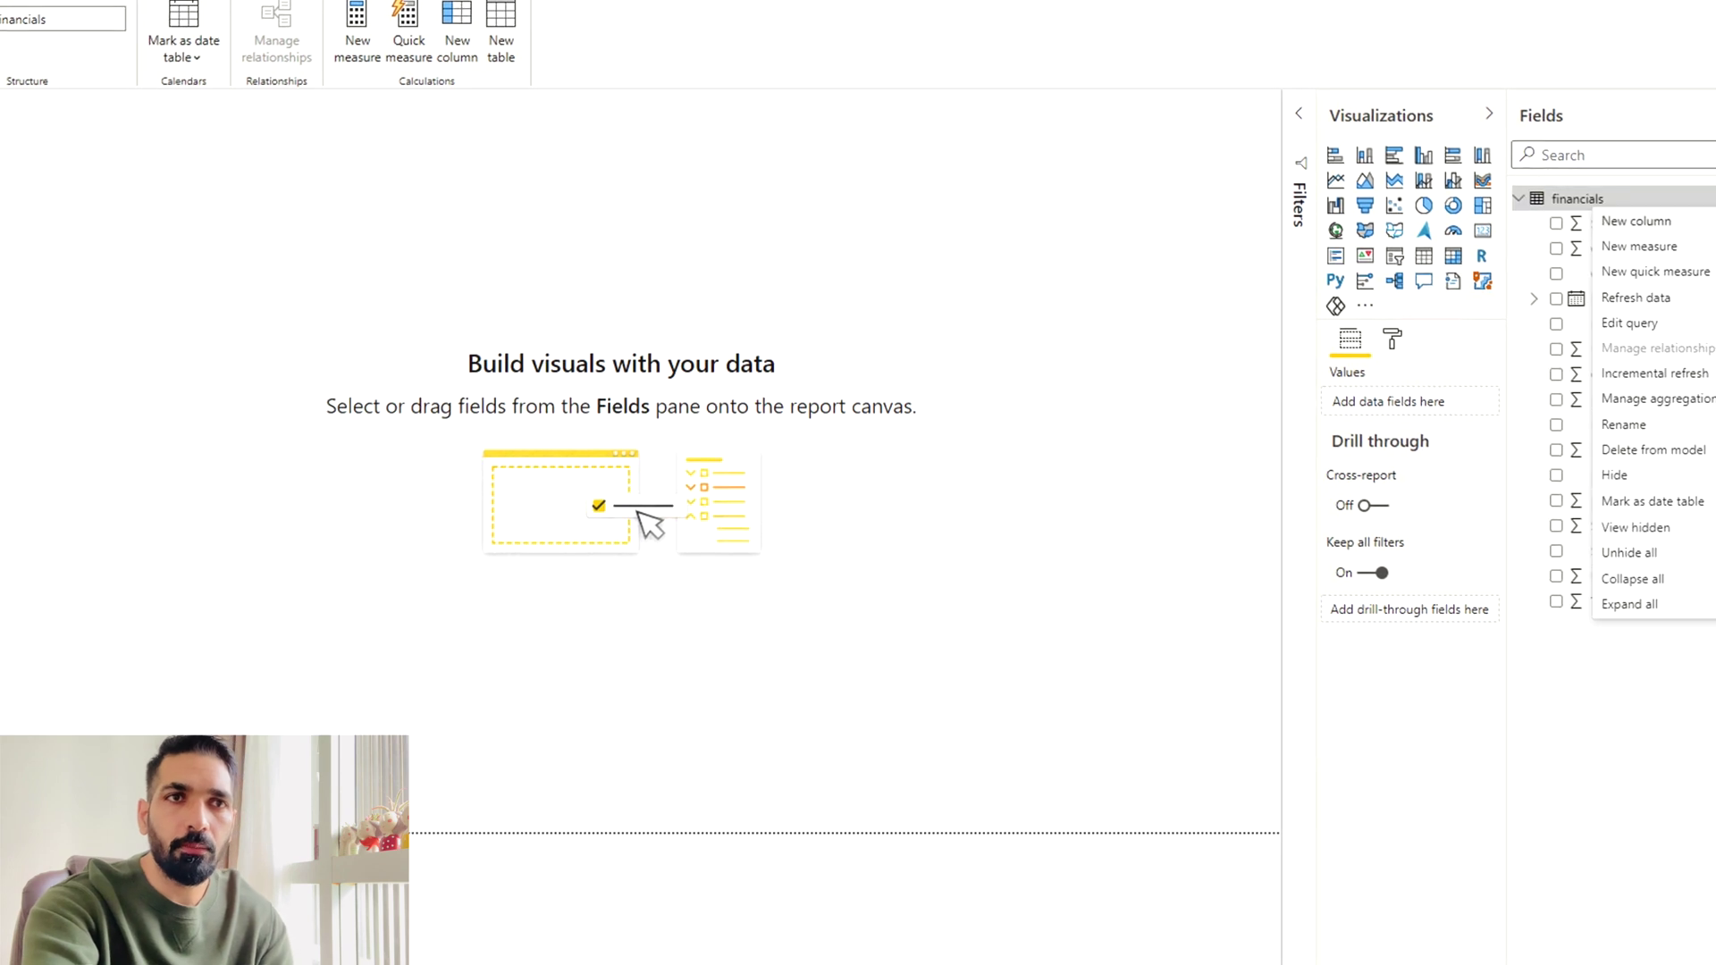
# - Recreate the financials measure Total Sales = SUM(financials[ Sales])
pyautogui.click(1641, 245)
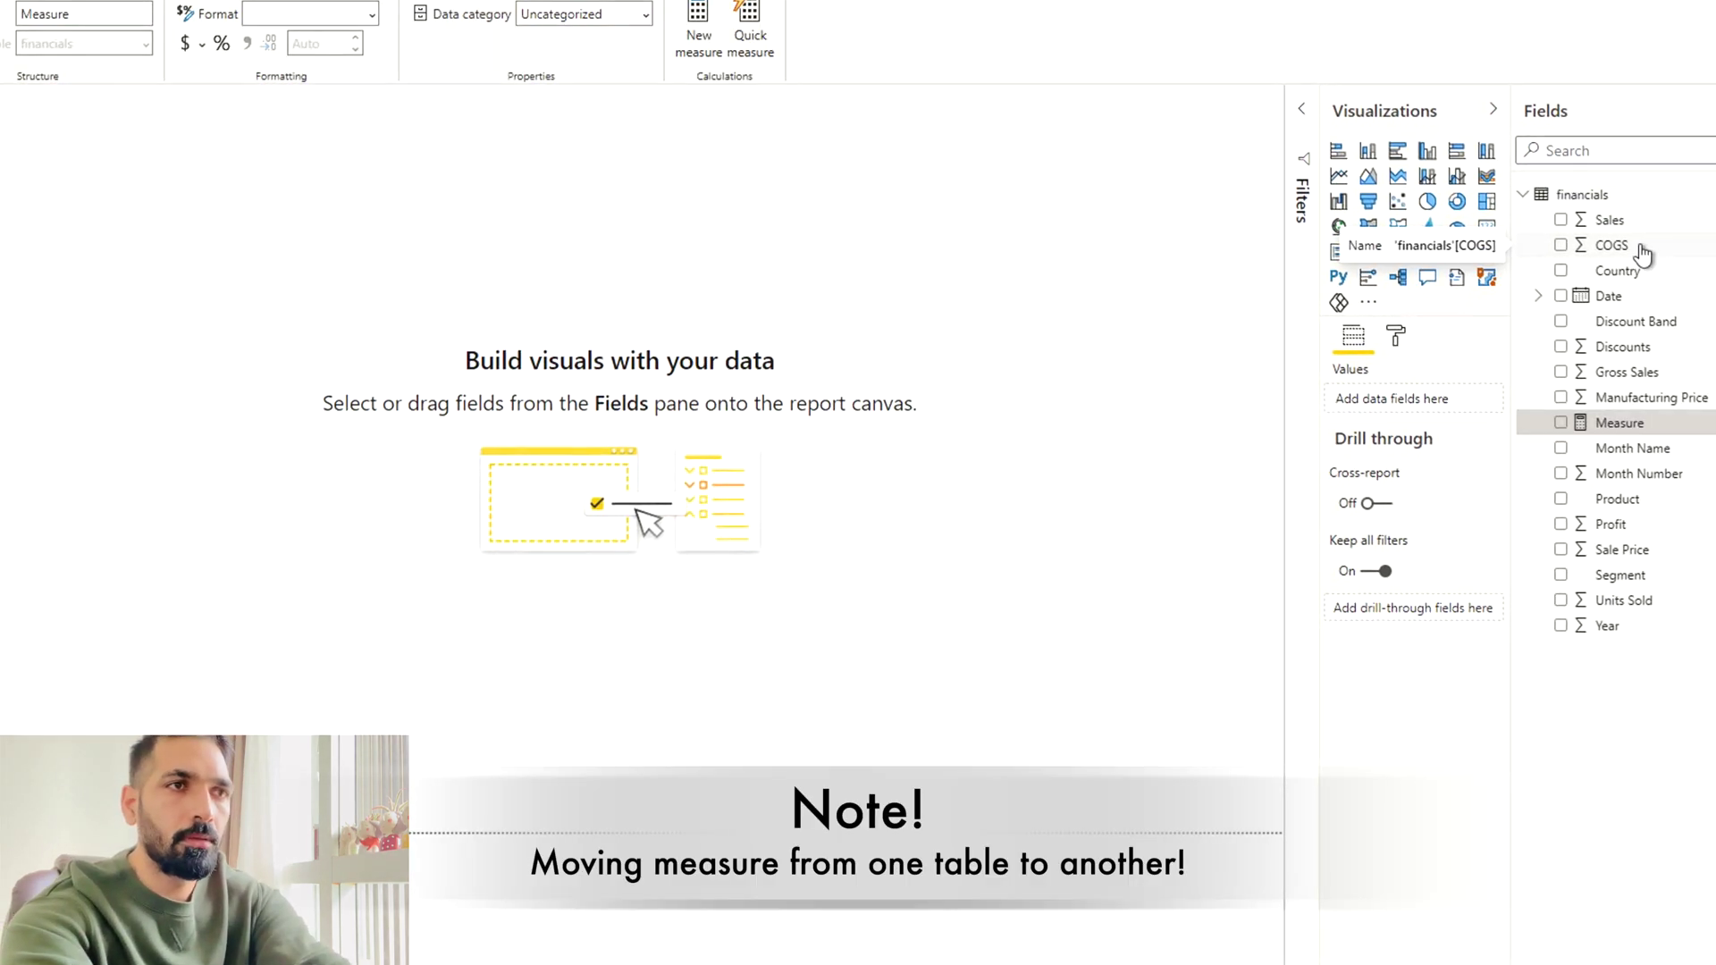
pyautogui.write('Total Sales ')
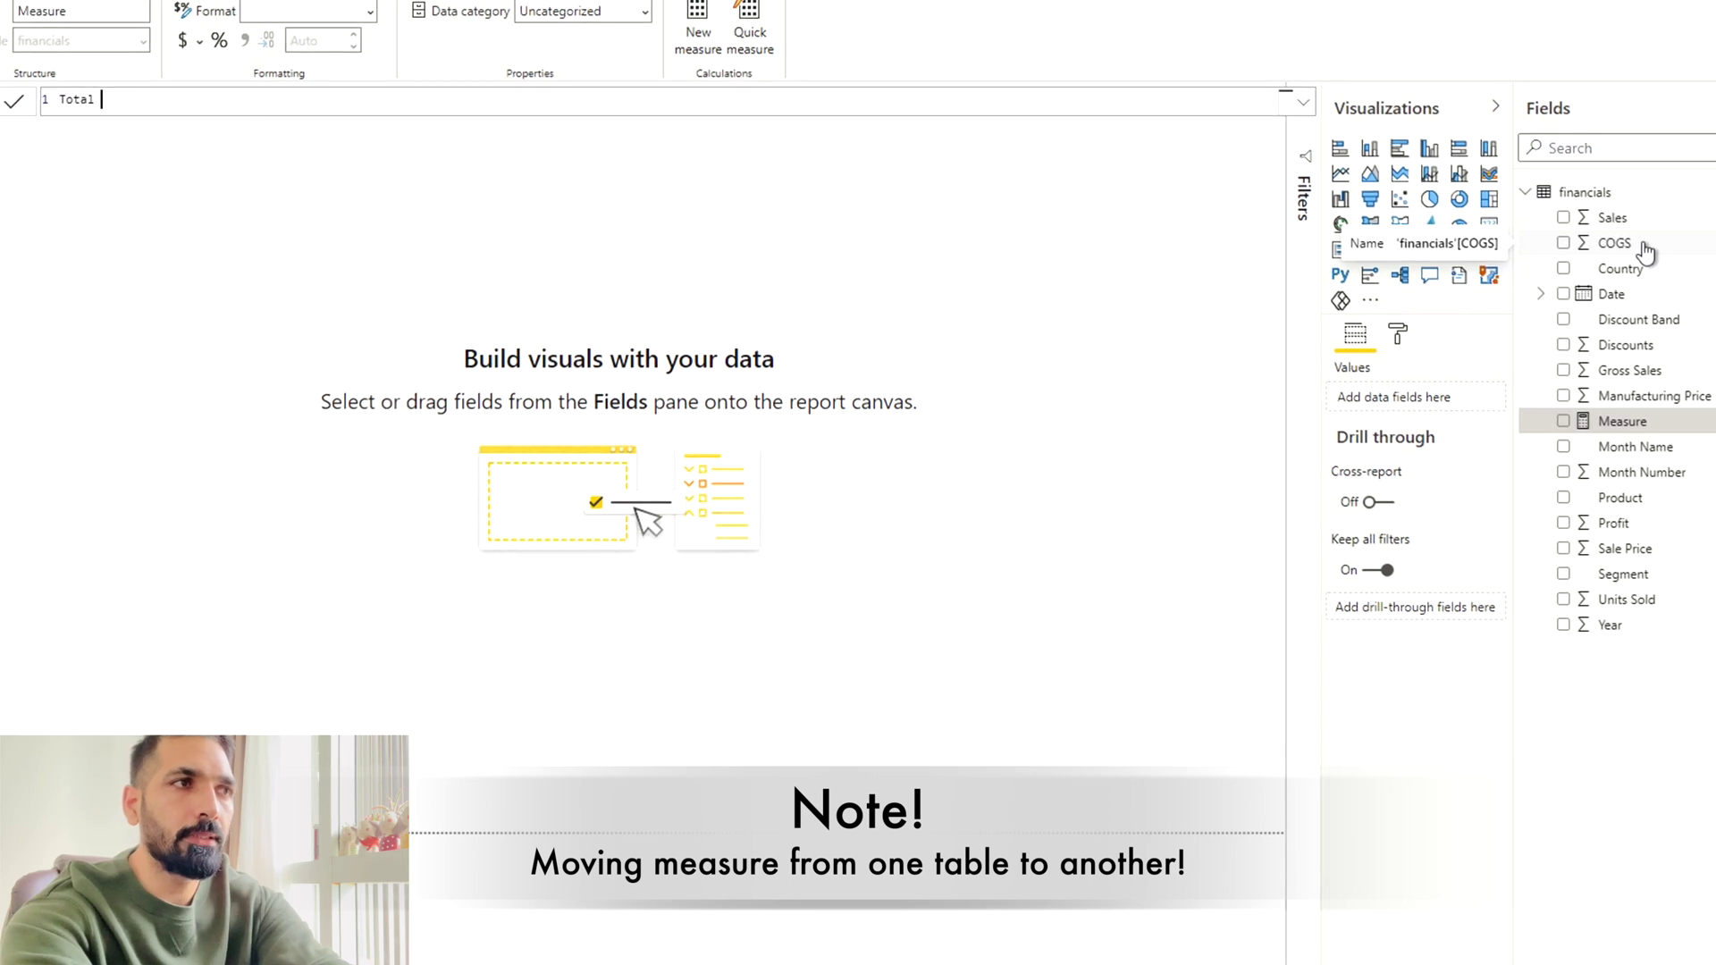
pyautogui.write('= SUM(financials[ Sa')
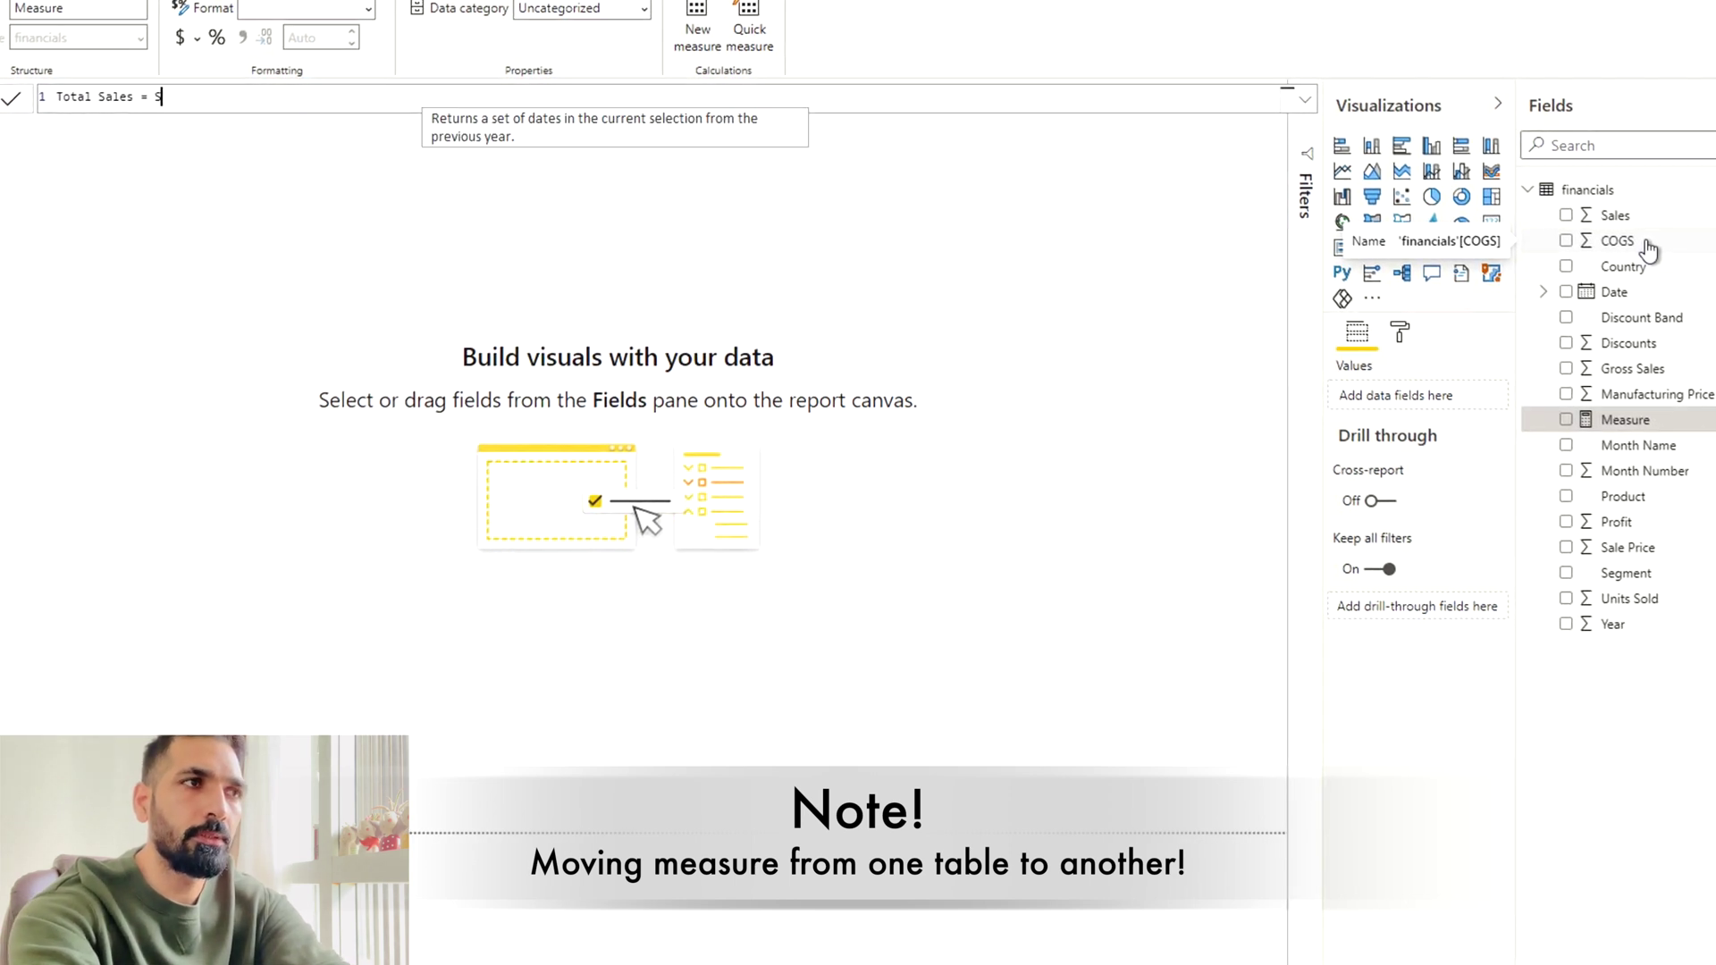
pyautogui.write('les')
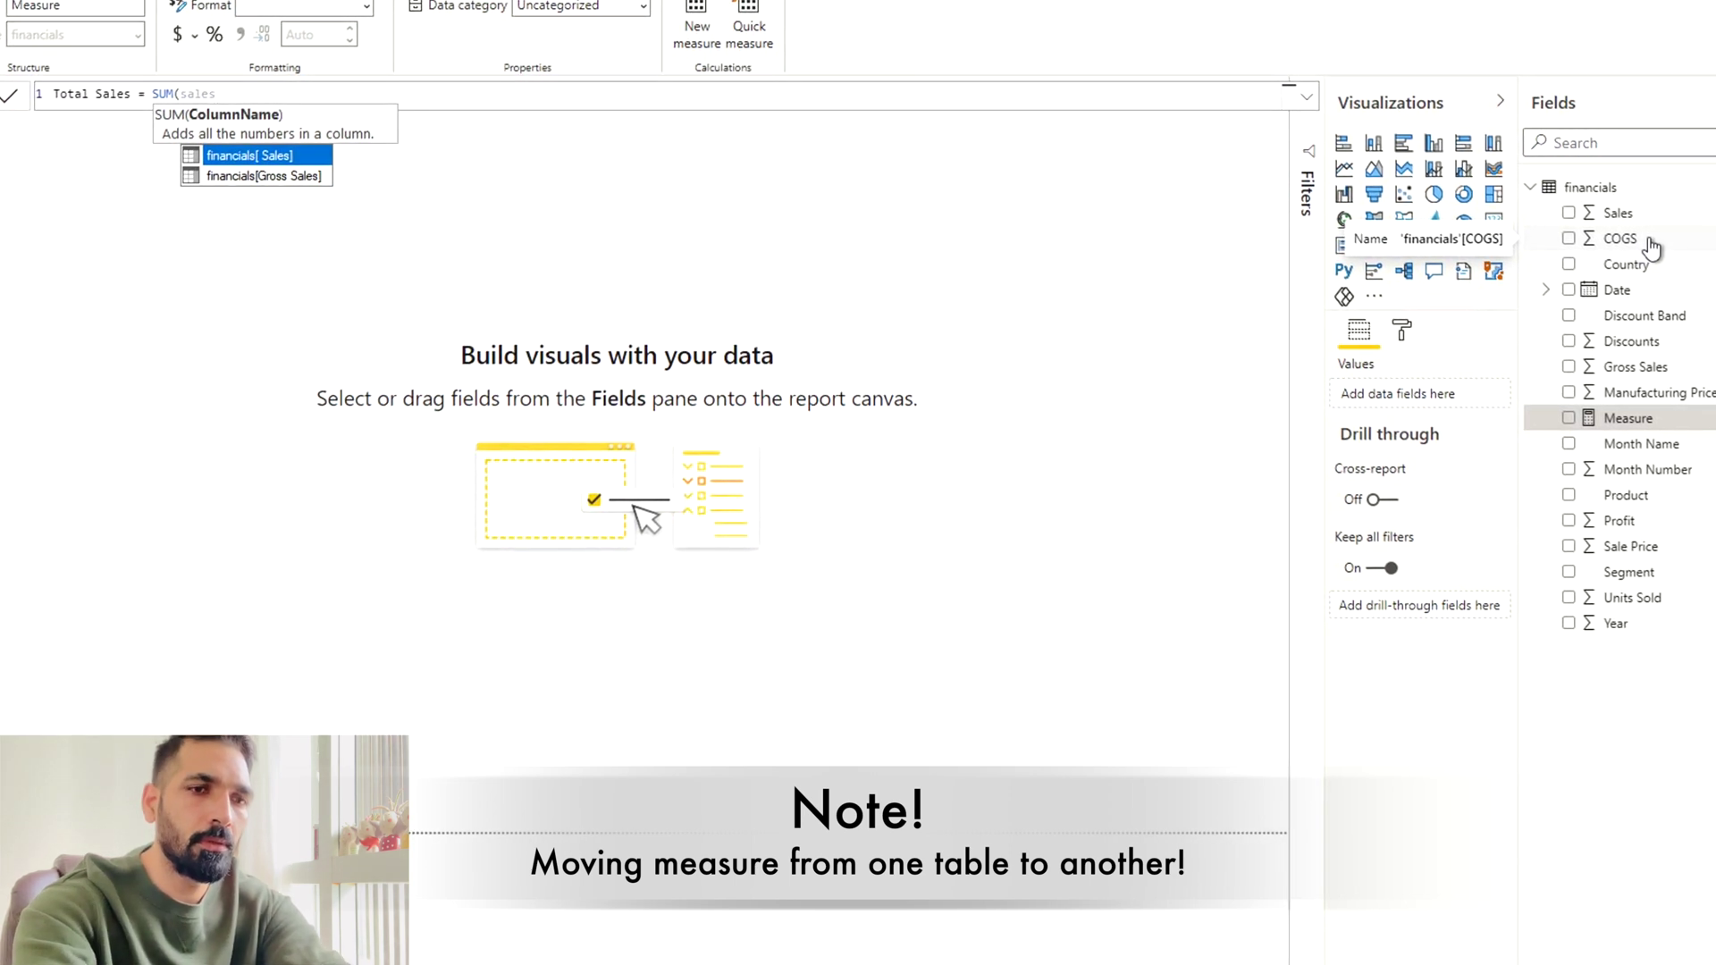
pyautogui.press('Tab')
pyautogui.write(')')
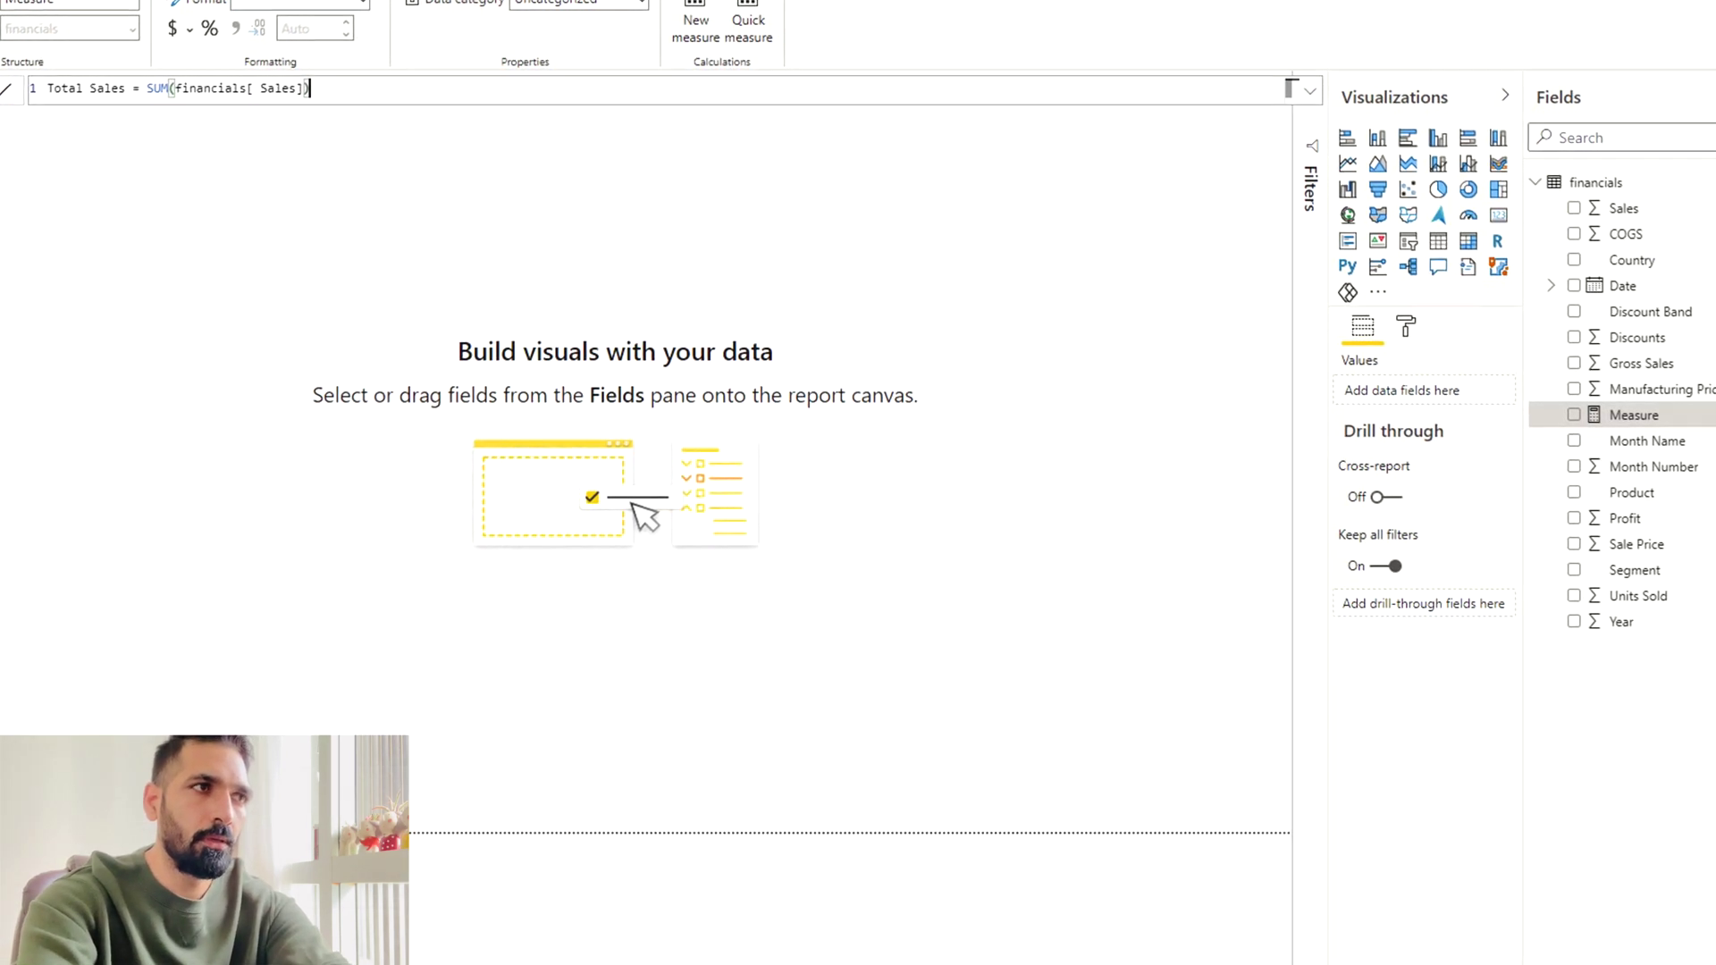
pyautogui.click(4, 91)
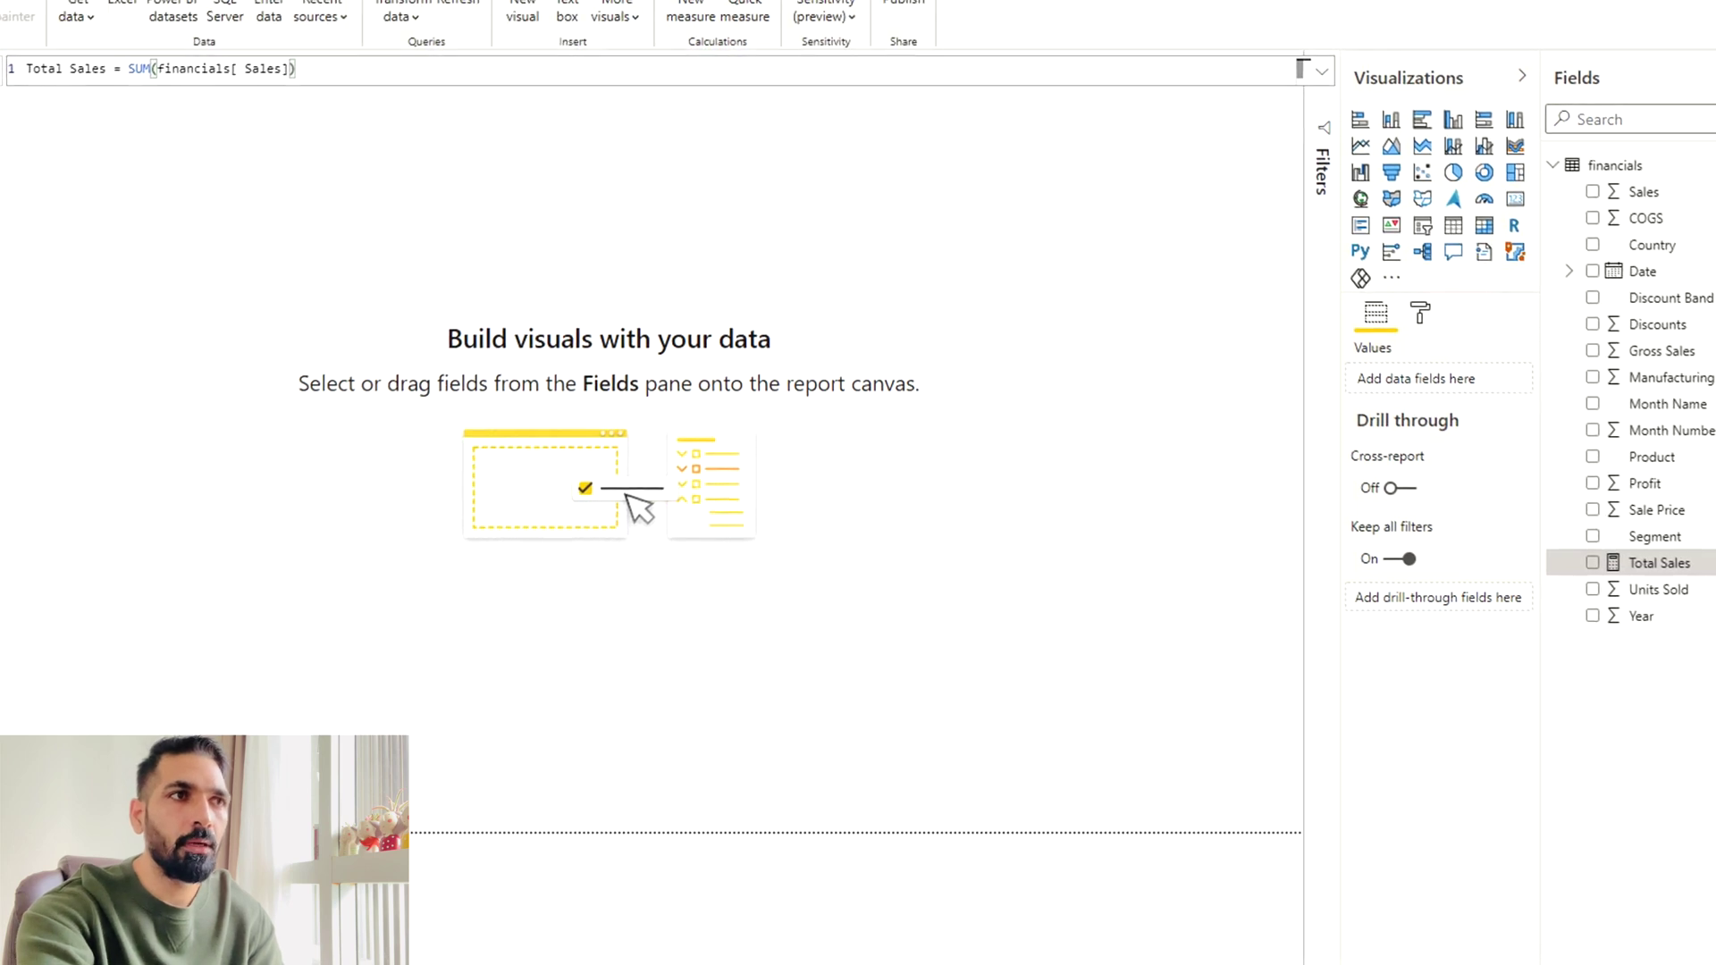
pyautogui.click(274, 22)
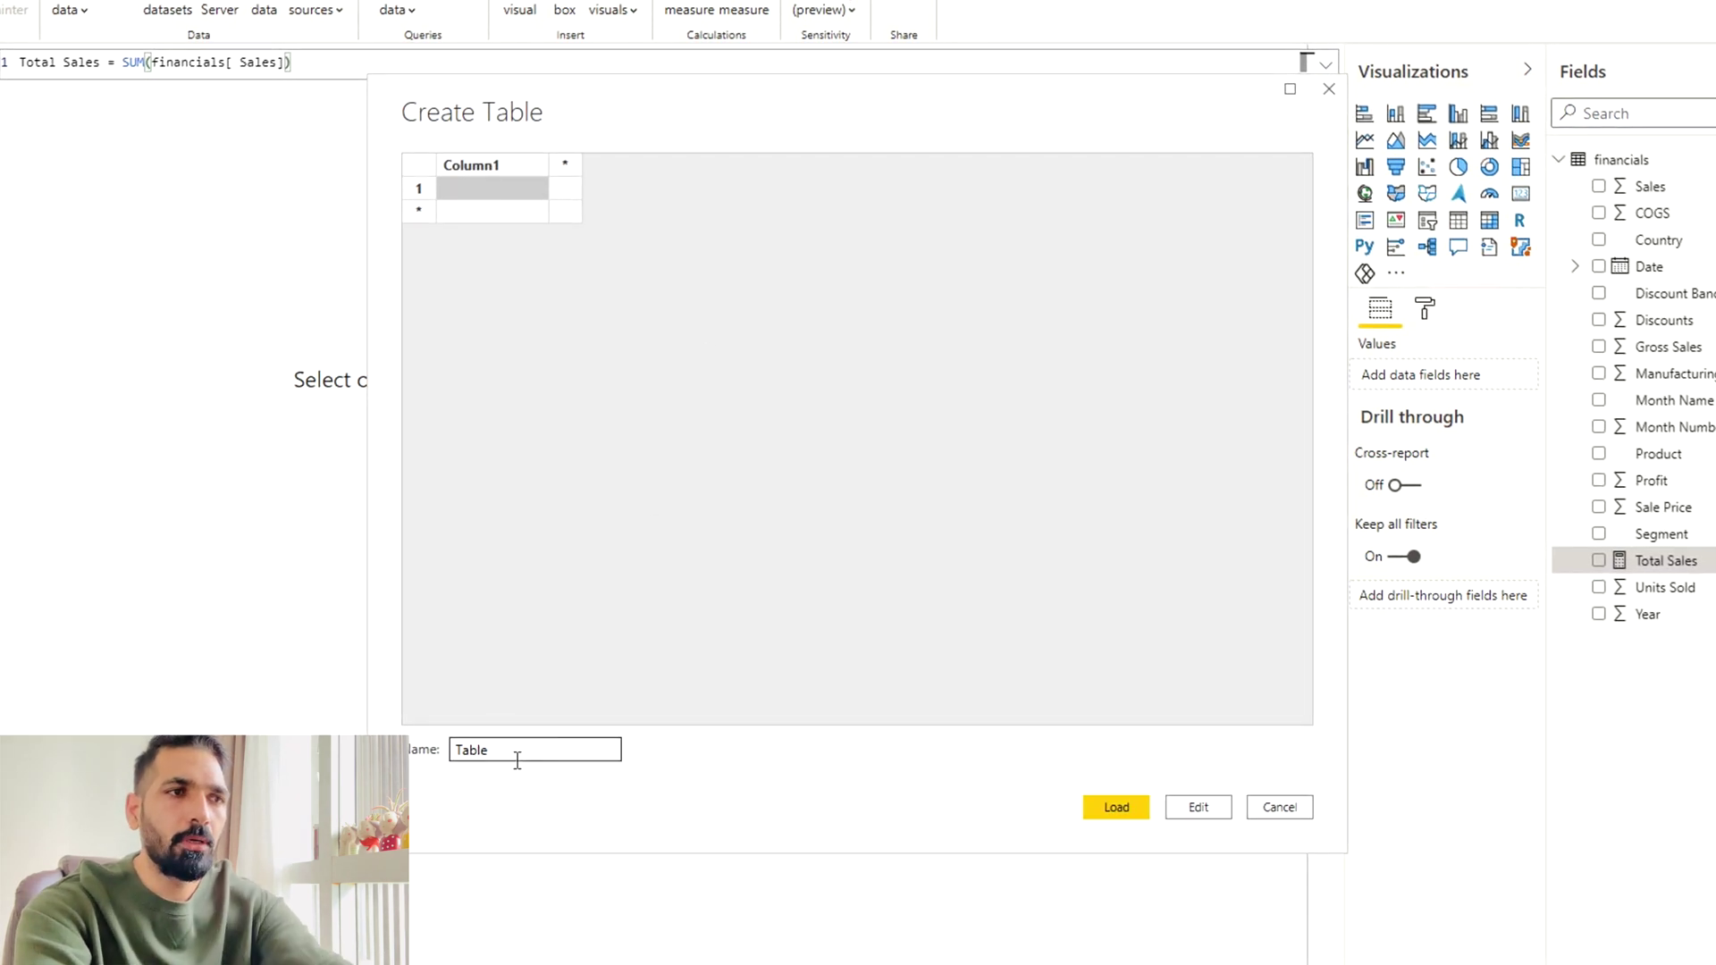
# - Name the entered-data table 'Measure Table' and load it into the model
pyautogui.moveTo(505, 755); pyautogui.dragTo(436, 754)
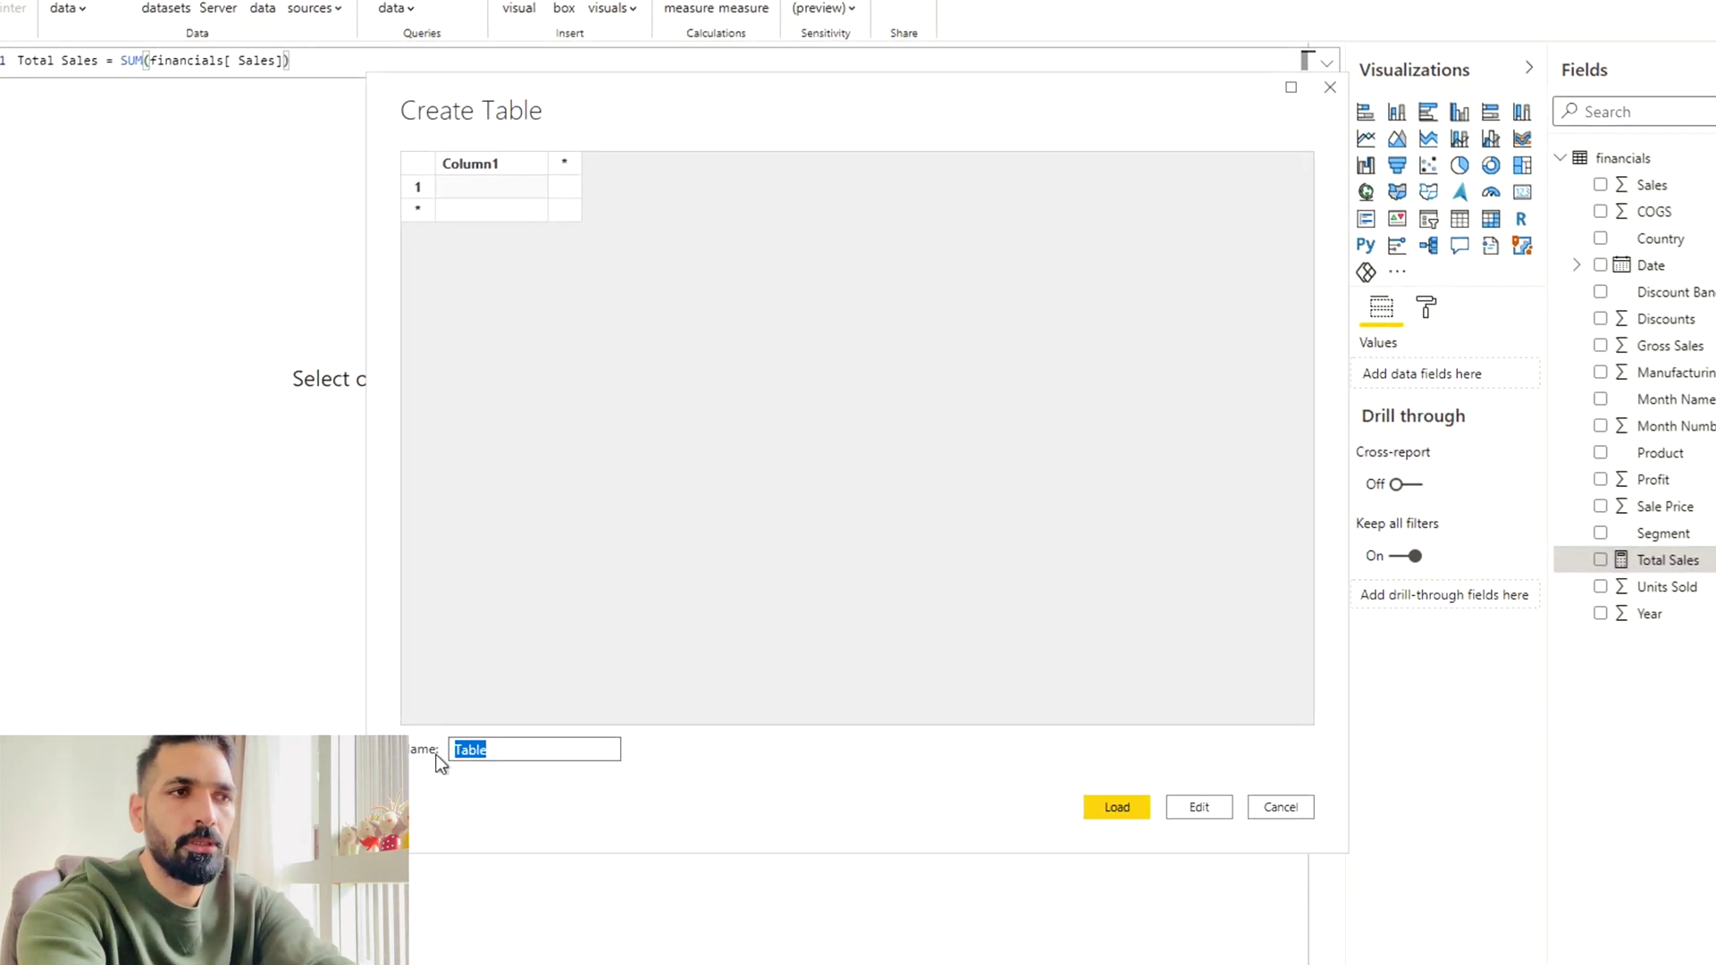
pyautogui.write('Measu')
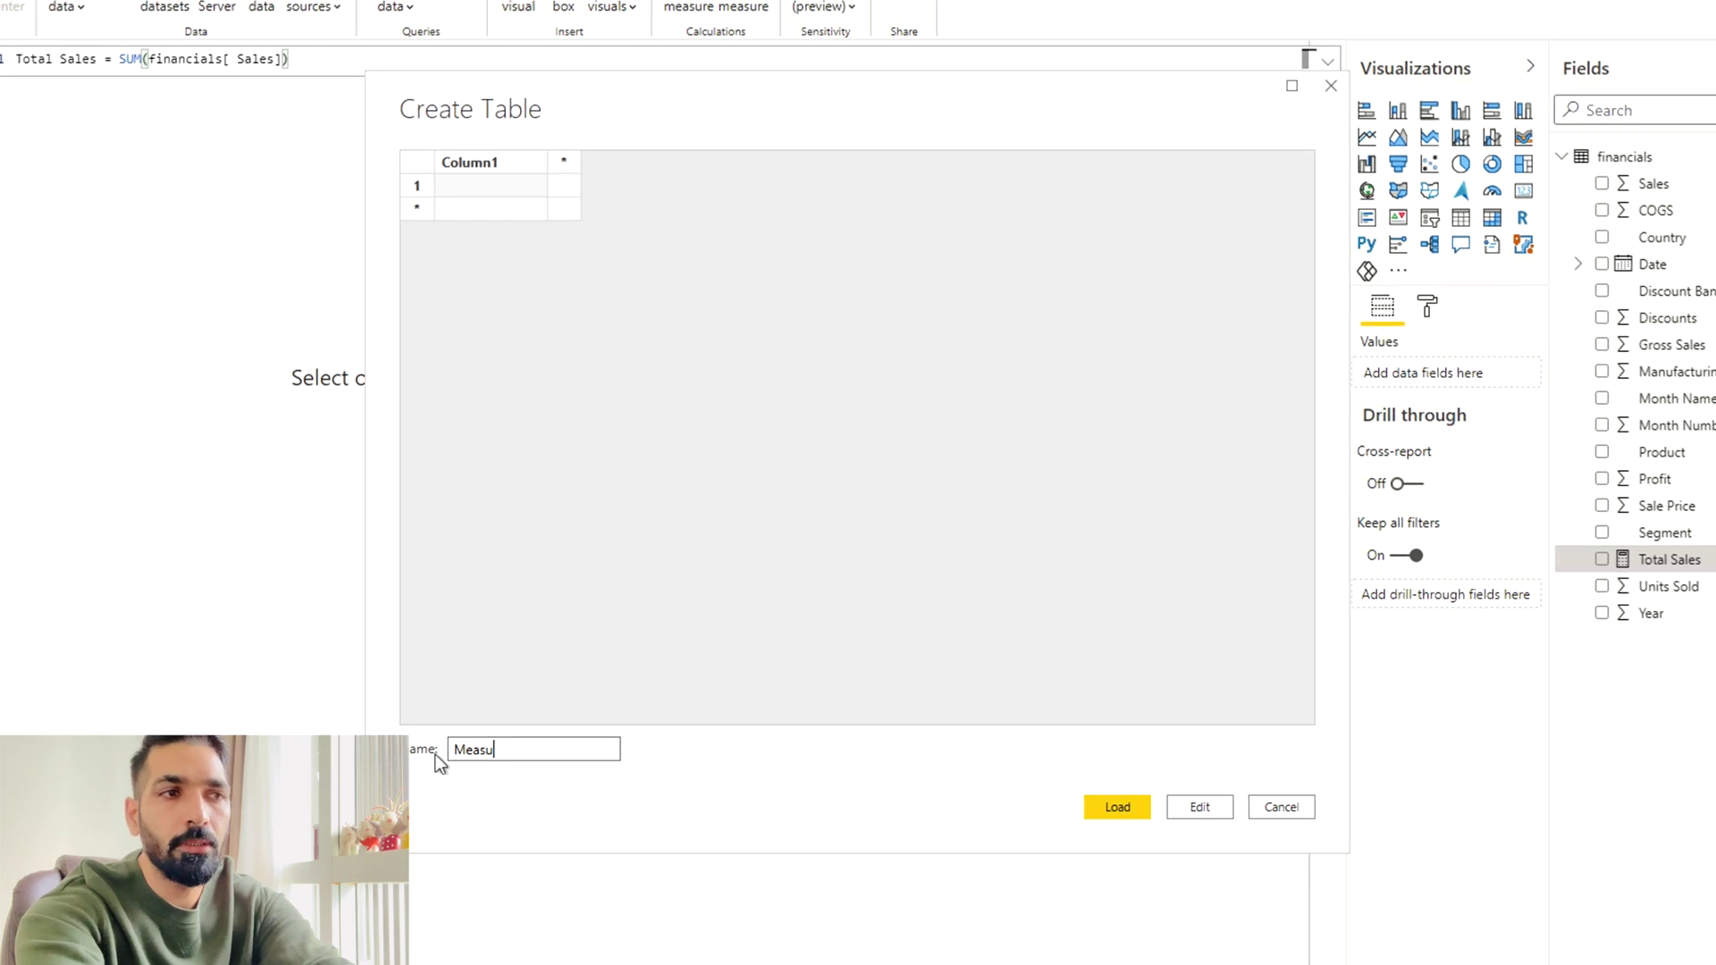
pyautogui.write('re Table')
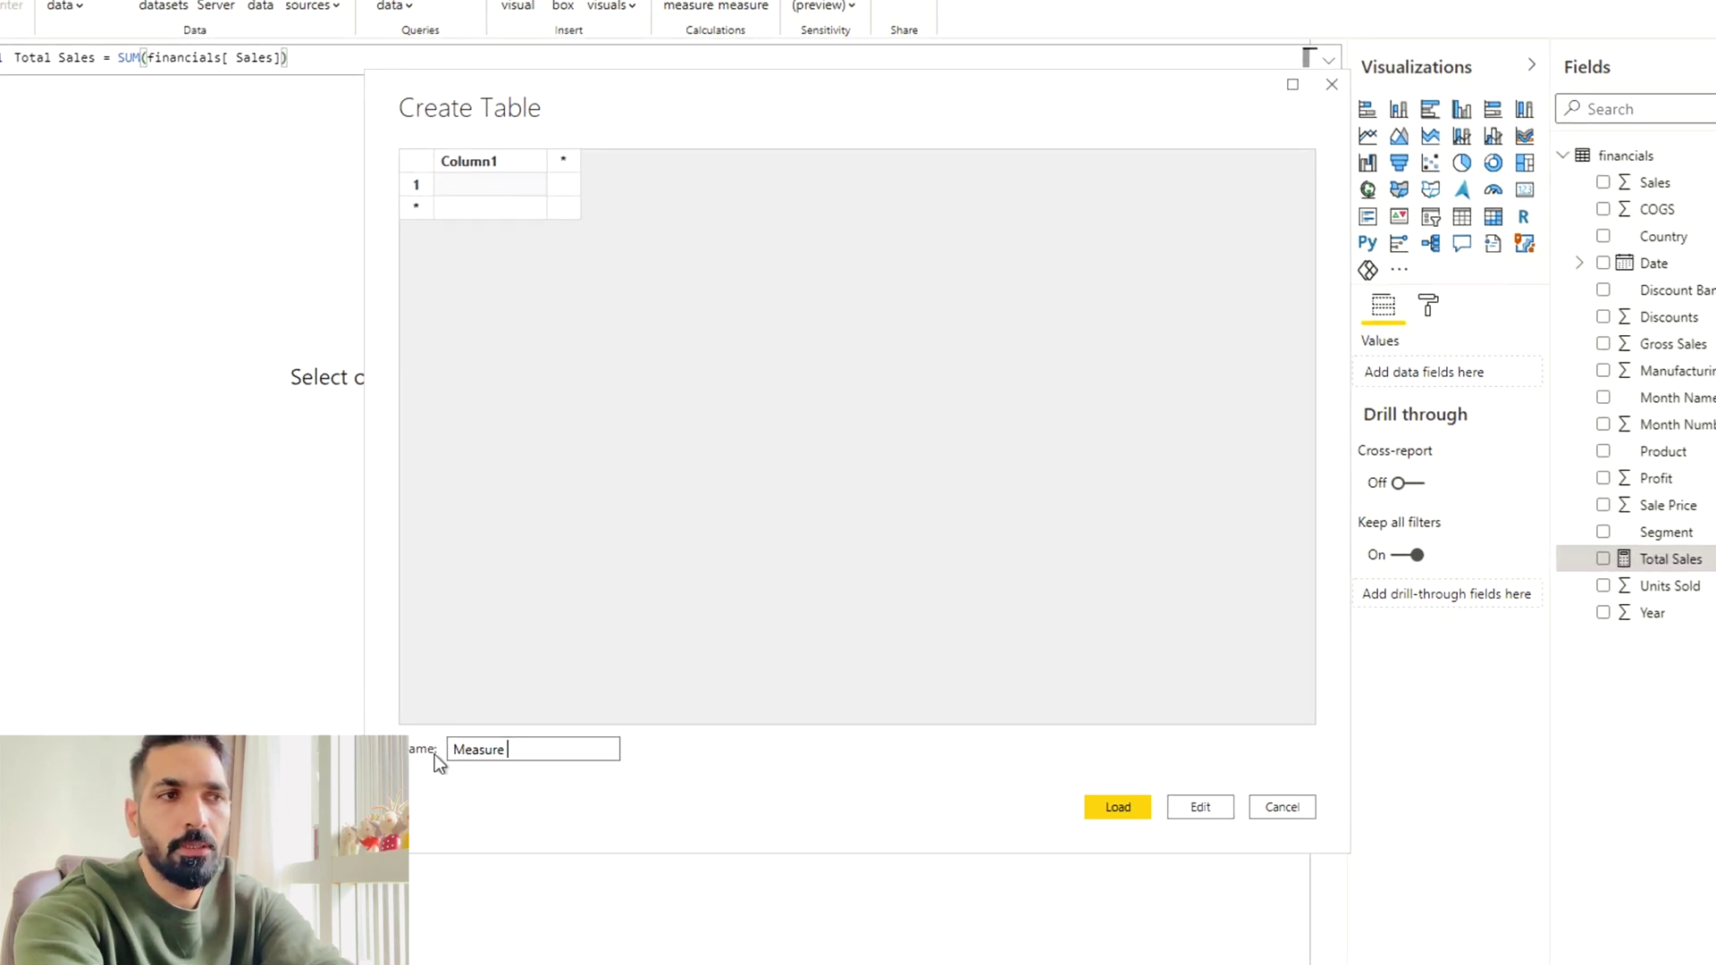
pyautogui.click(1140, 815)
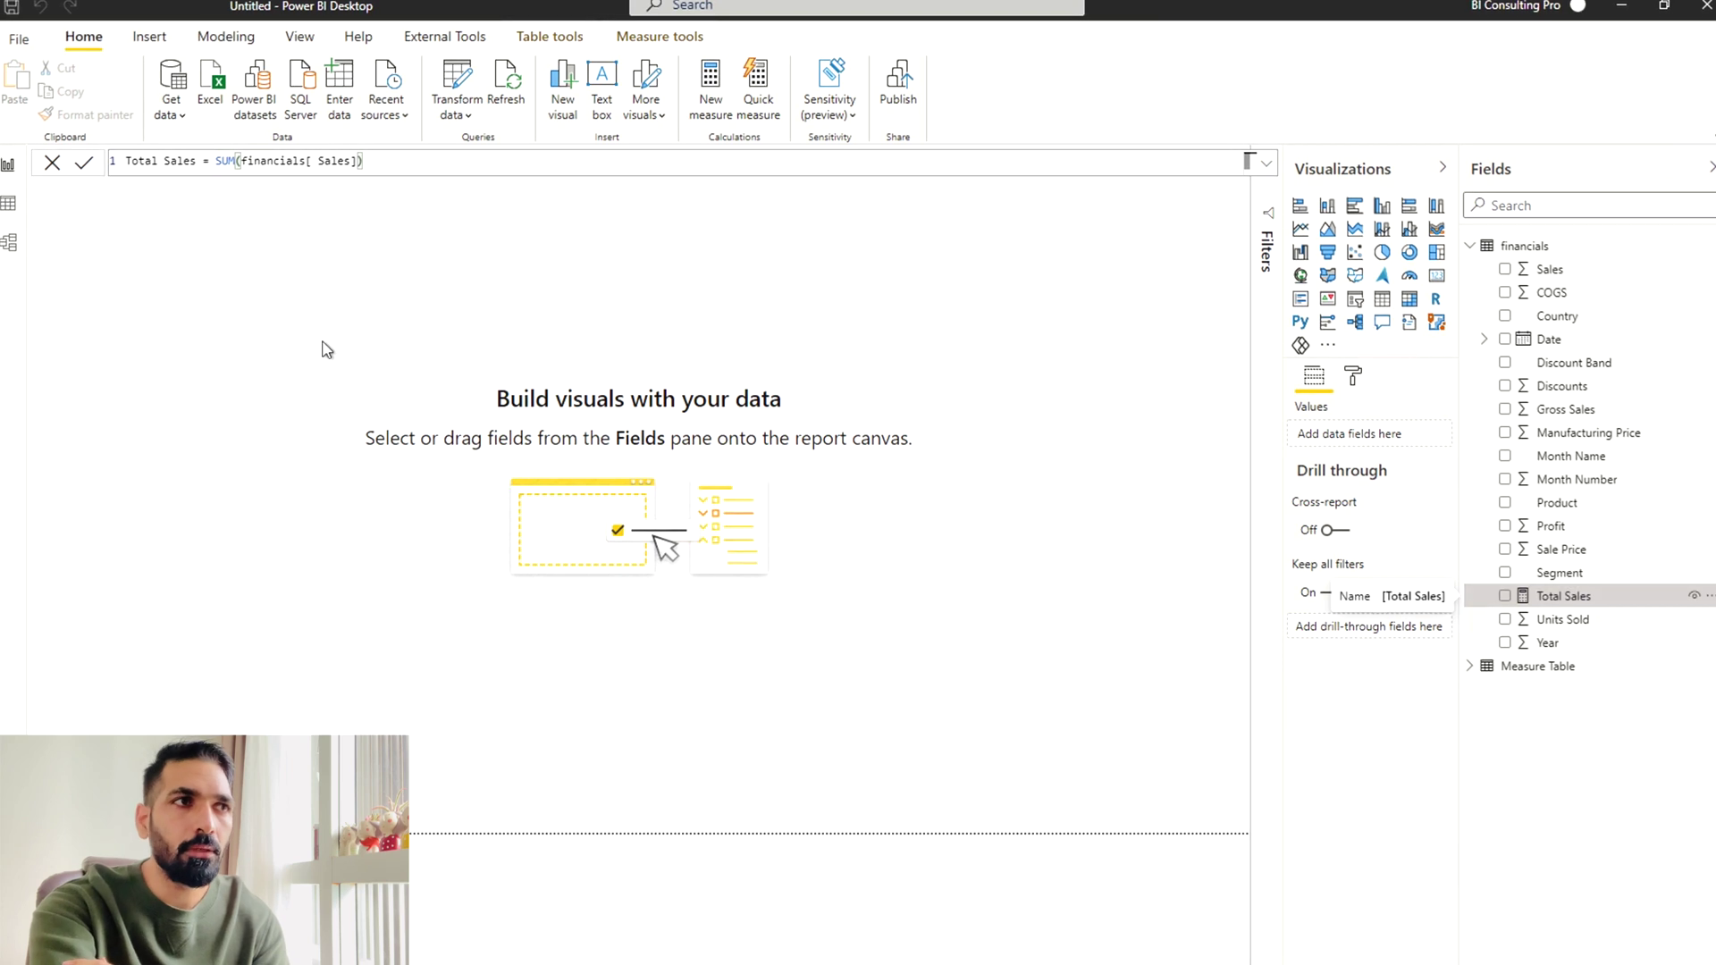
# - Change the Total Sales measure's Home table from financials to Measure Table
pyautogui.click(684, 36)
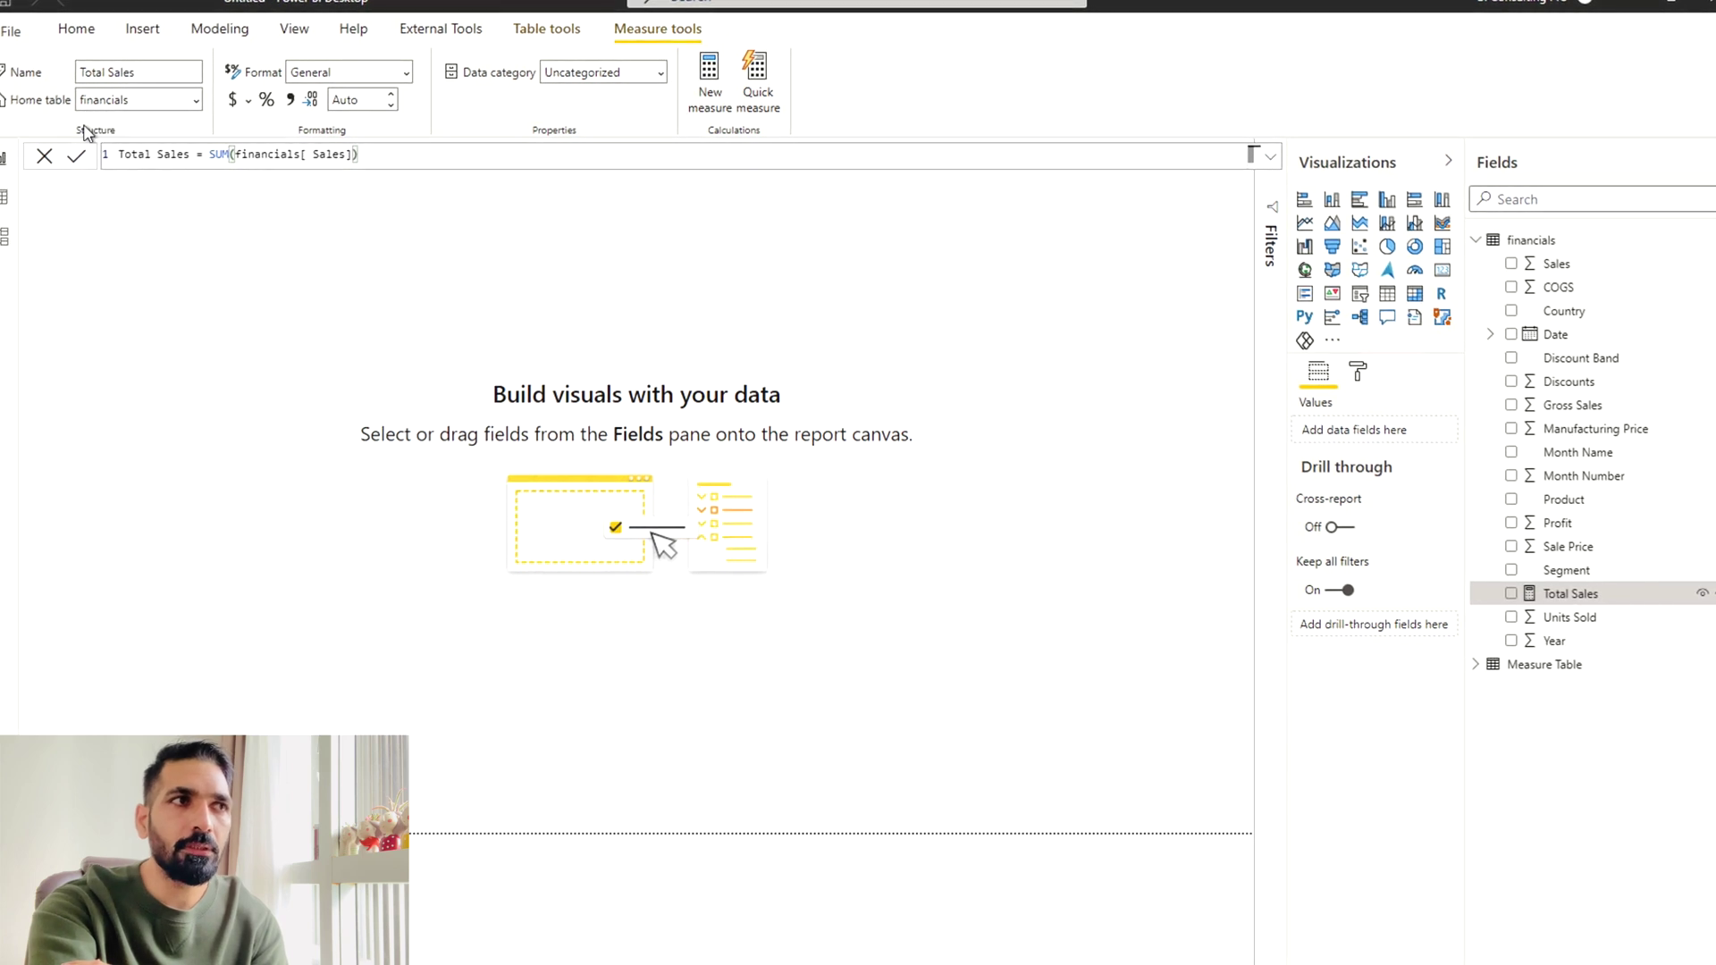
pyautogui.click(194, 100)
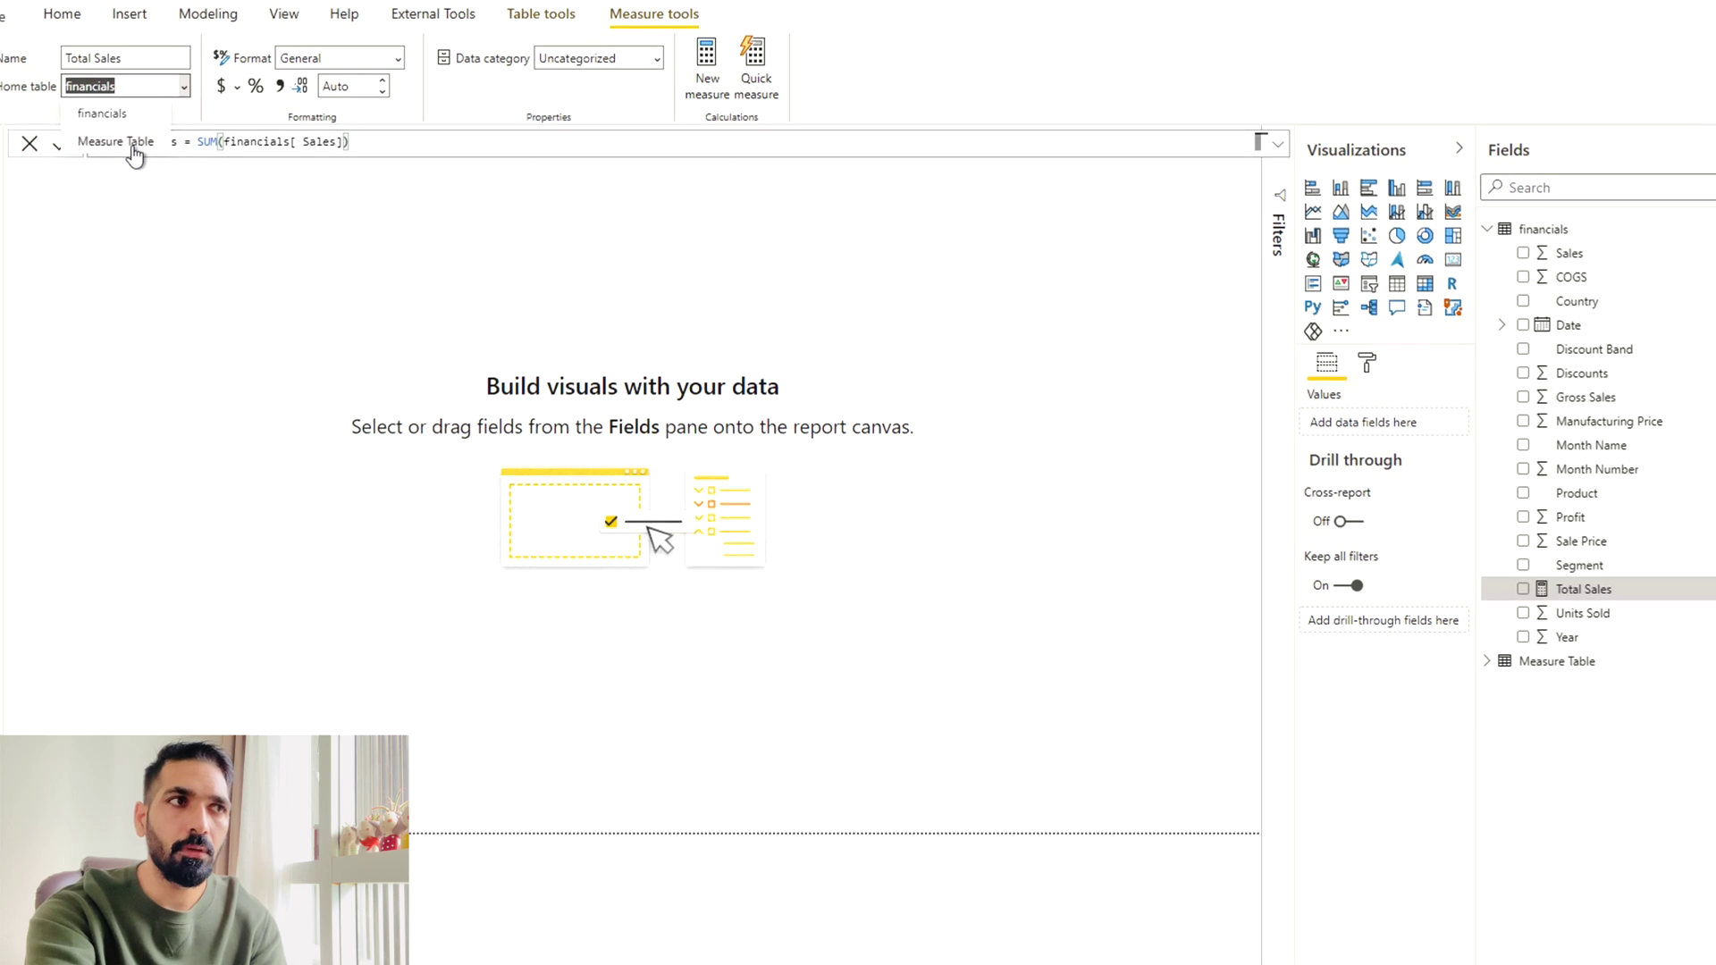
pyautogui.click(158, 194)
pyautogui.press('Down')
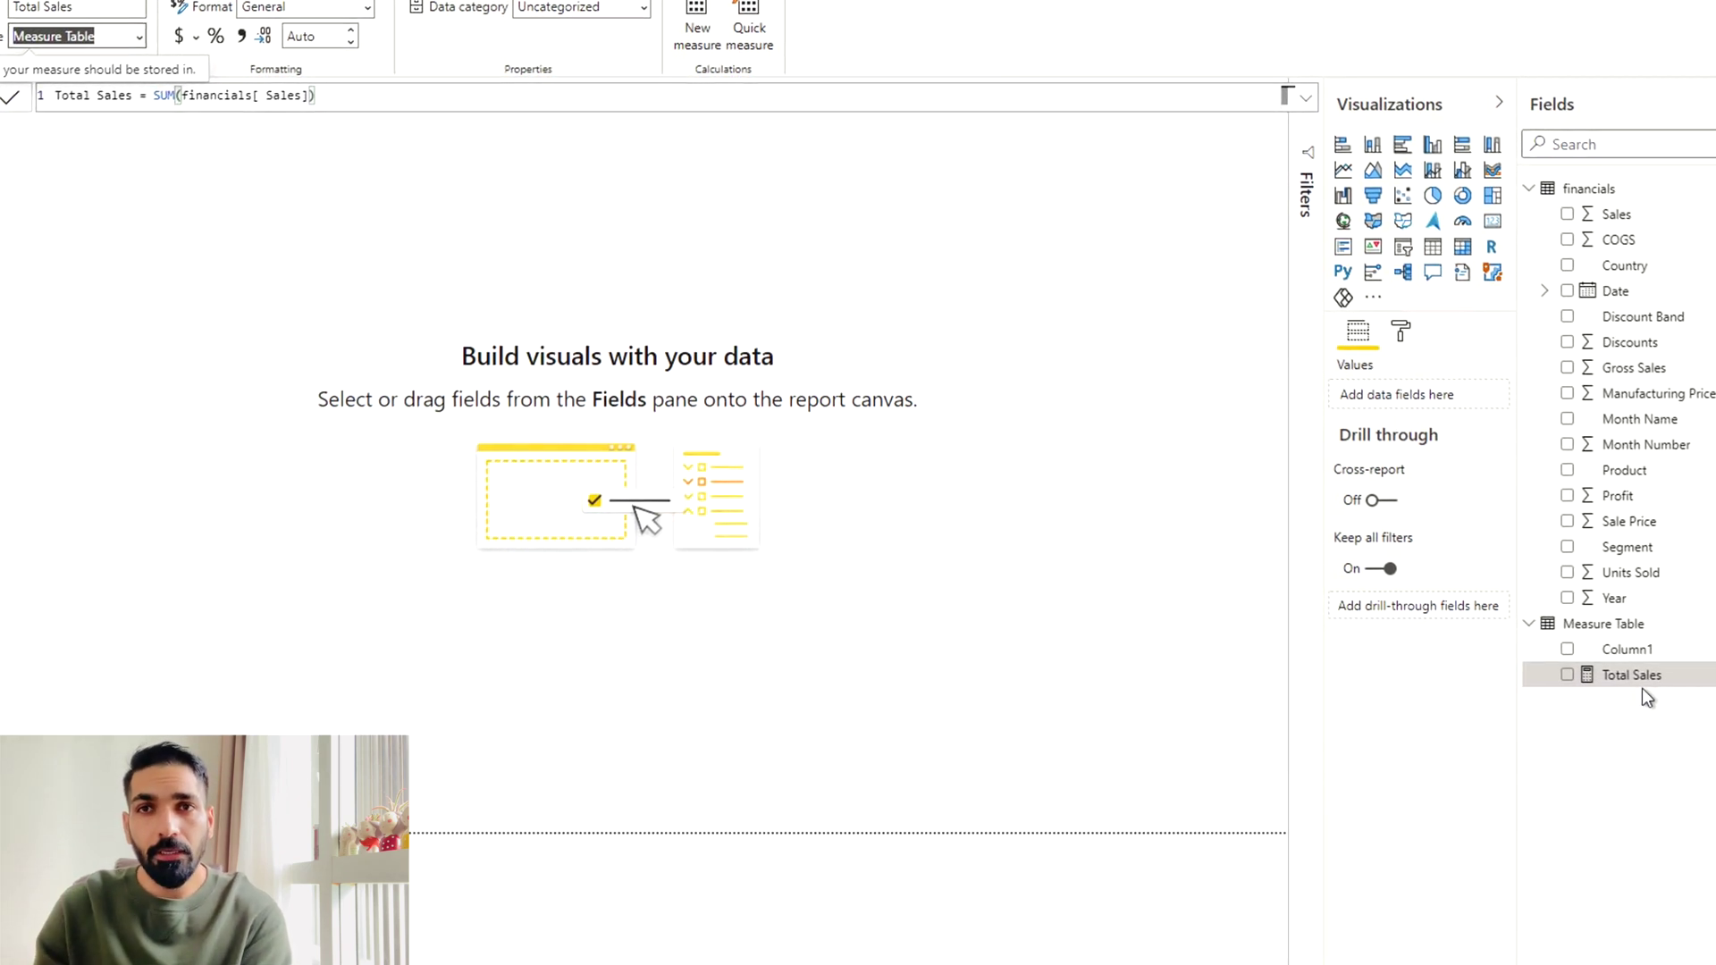
# - In the query editor, disable Enable load for the financials query and accept the warning
pyautogui.click(54, 1)
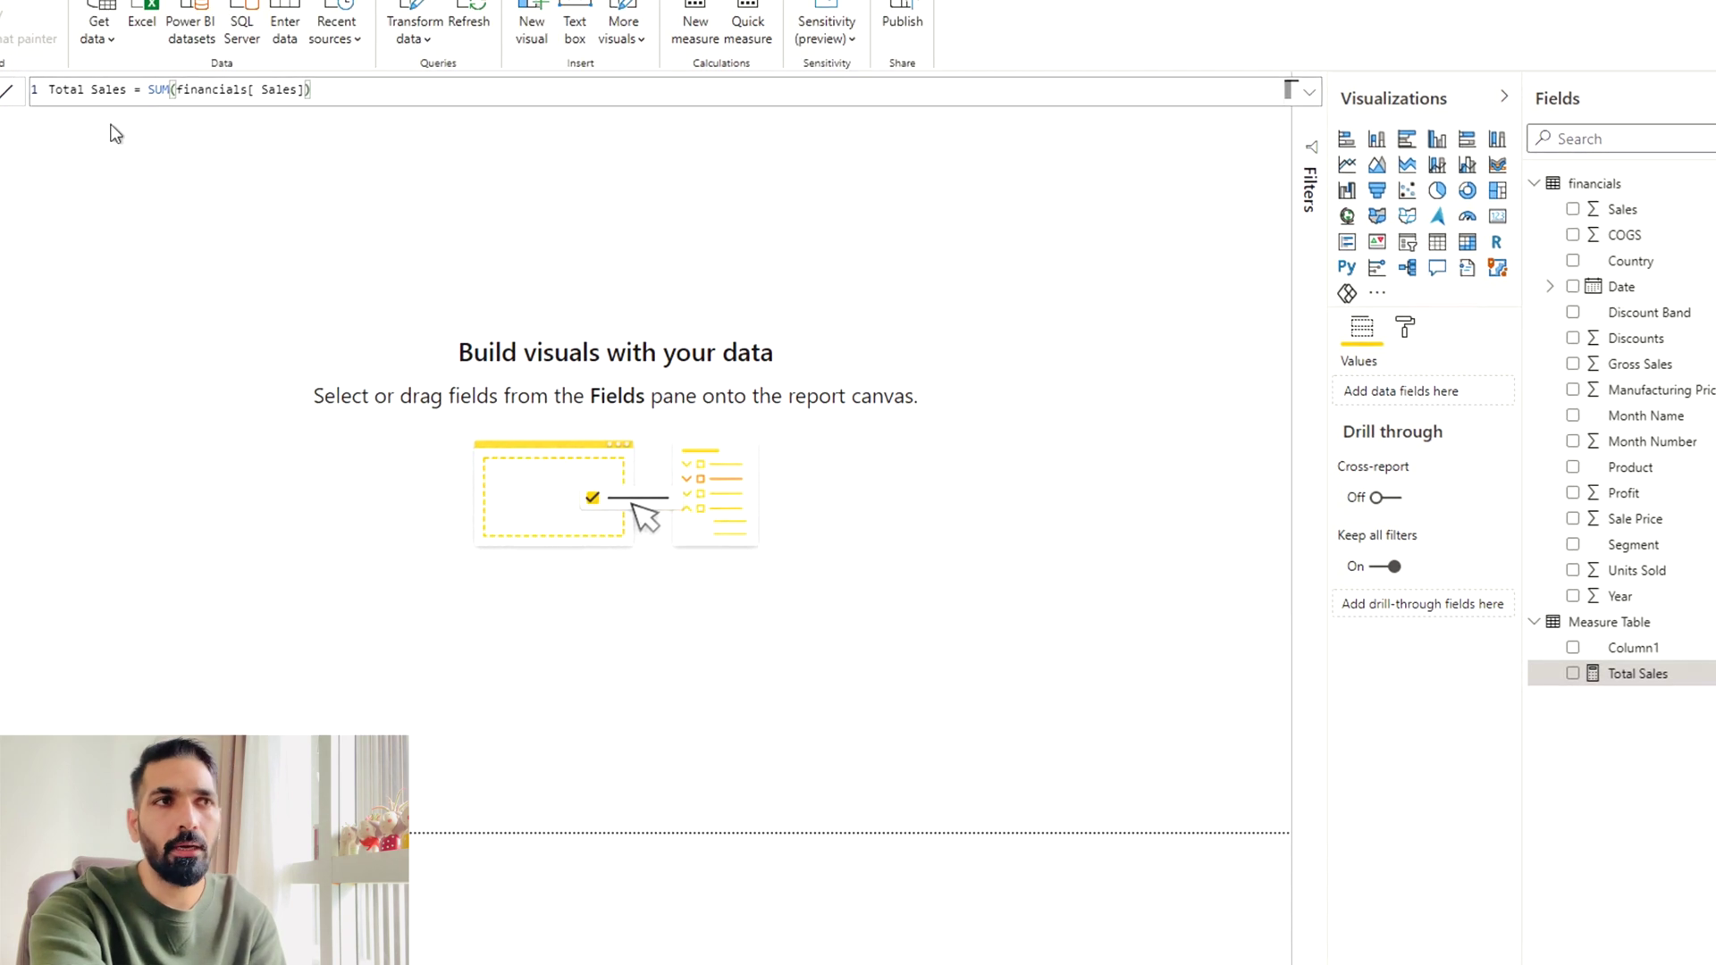
pyautogui.click(419, 8)
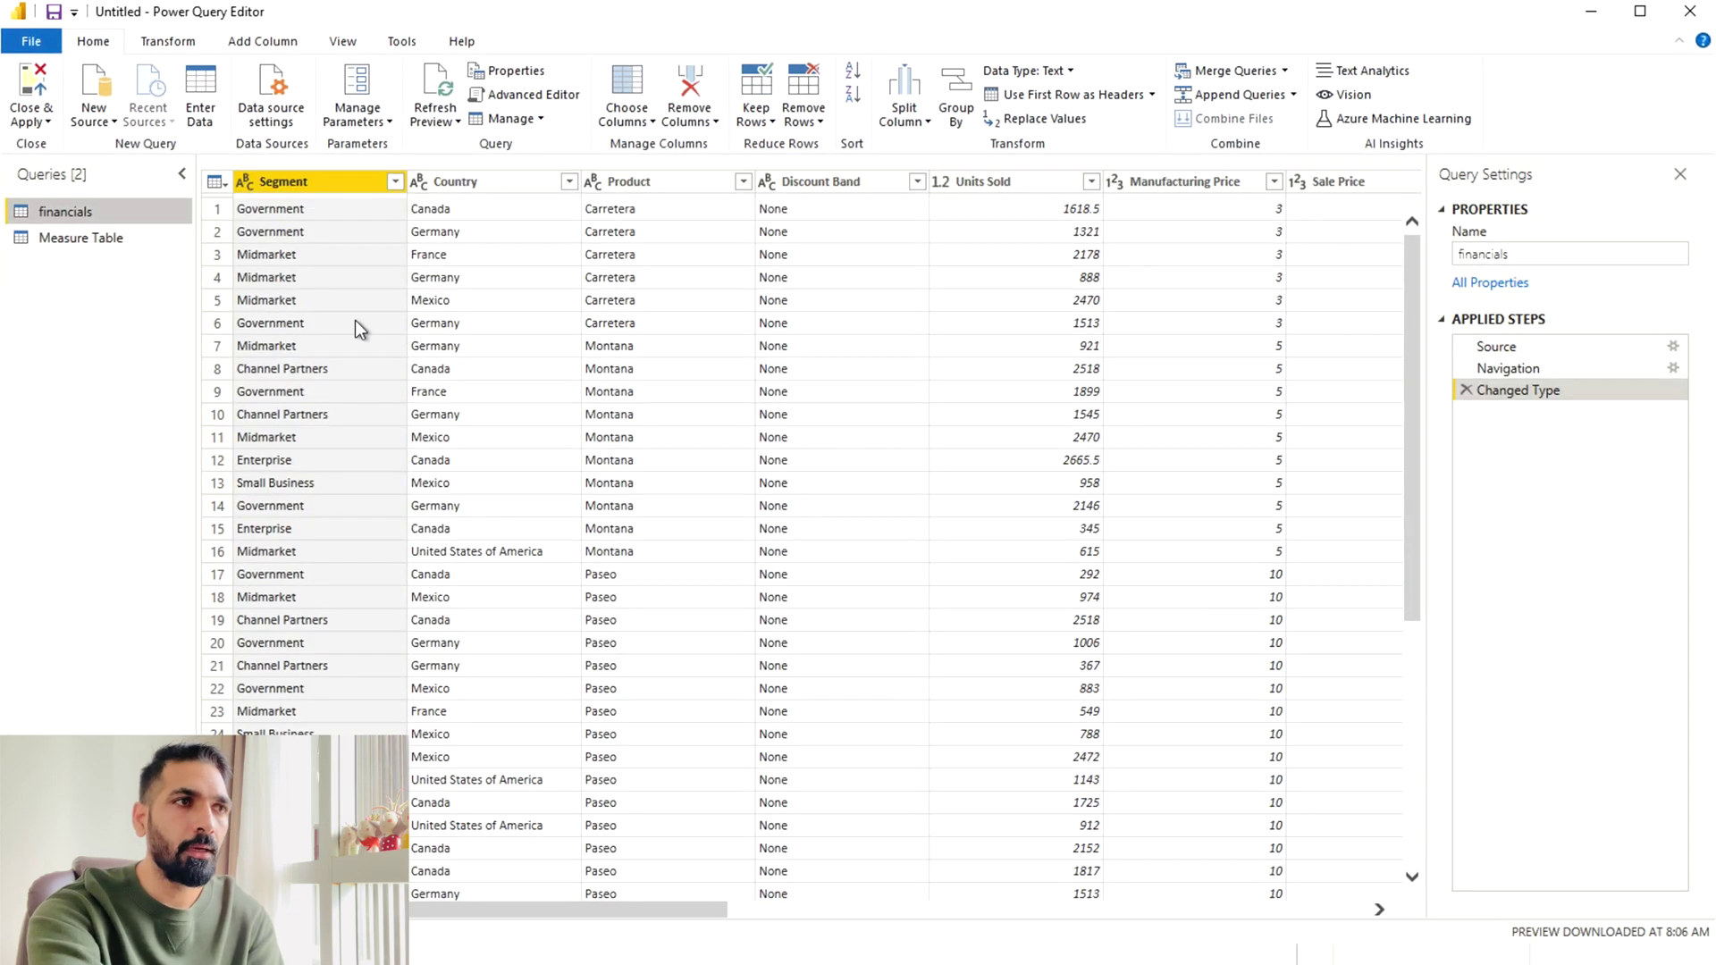
pyautogui.rightClick(109, 218)
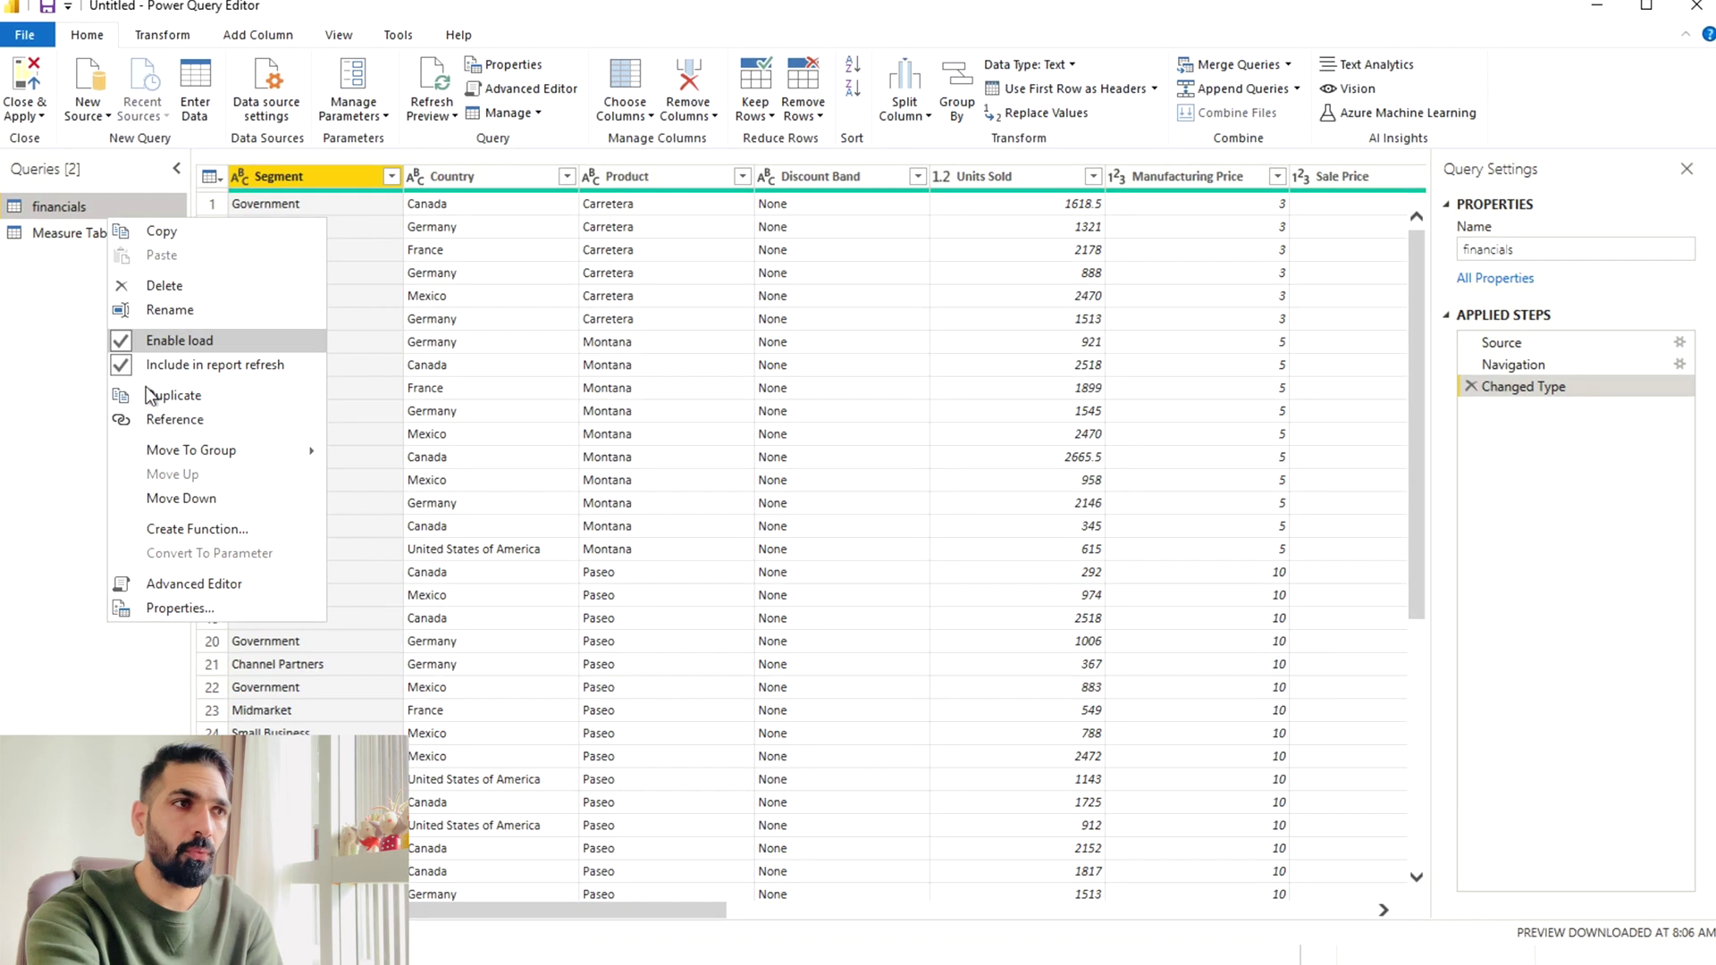
pyautogui.click(122, 346)
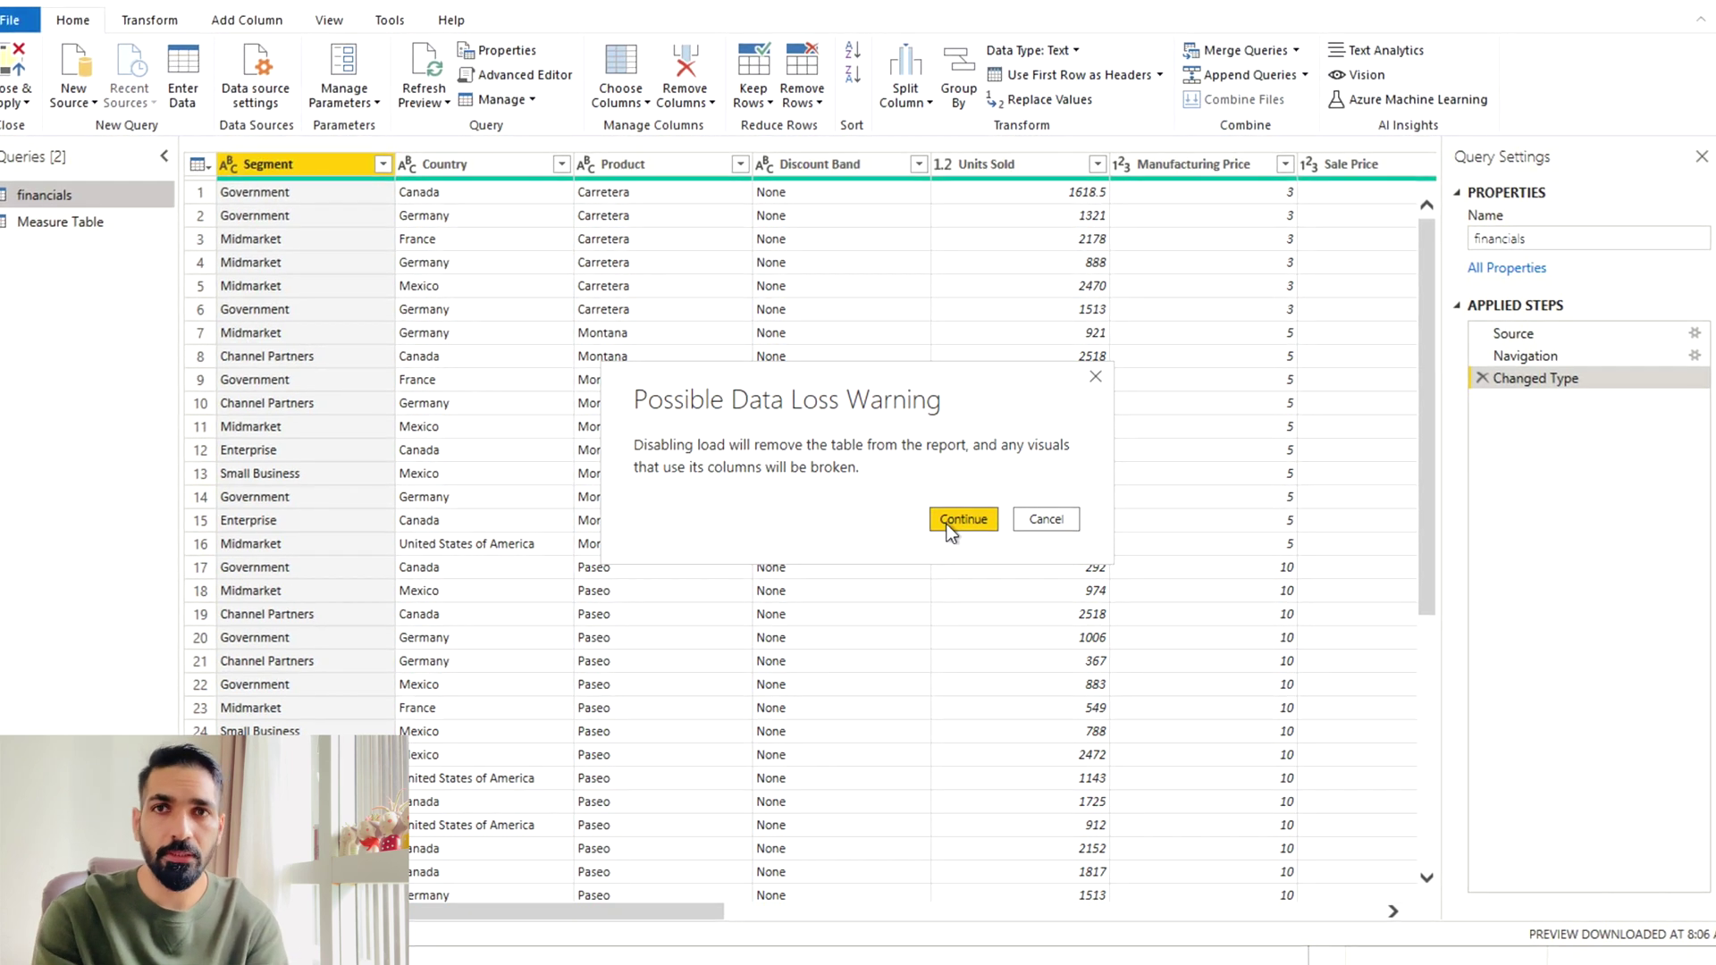
pyautogui.click(963, 519)
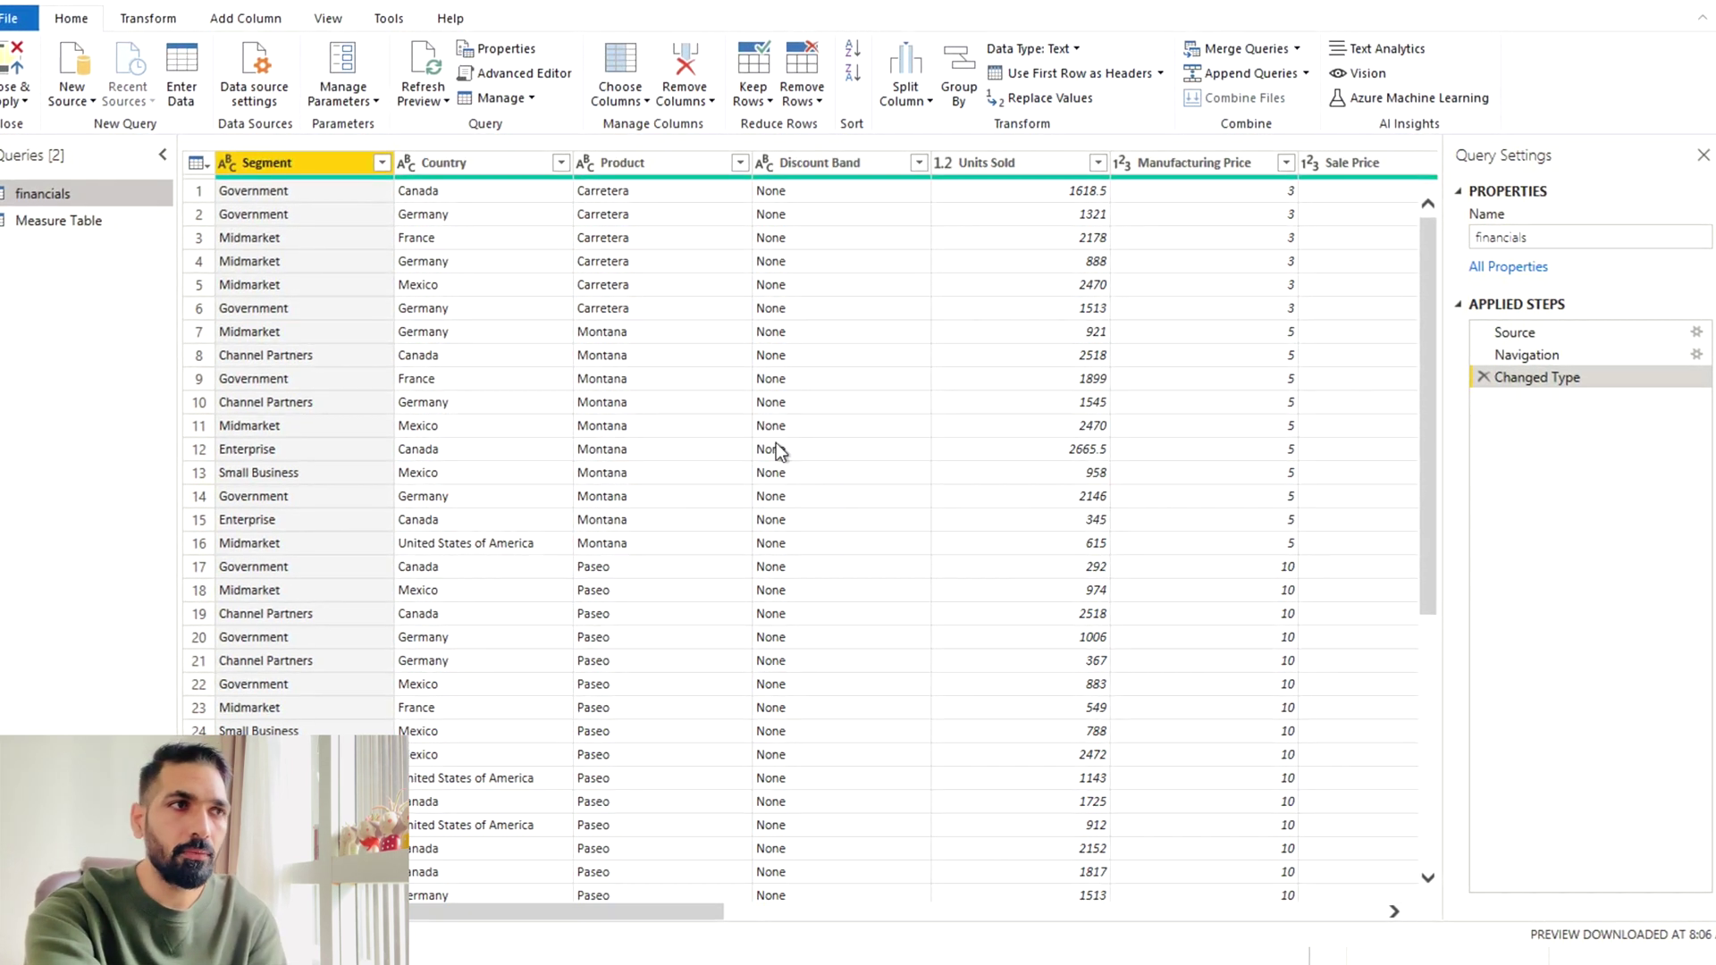
# - Recheck the financials load setting, then Close & Apply the changes
pyautogui.rightClick(77, 195)
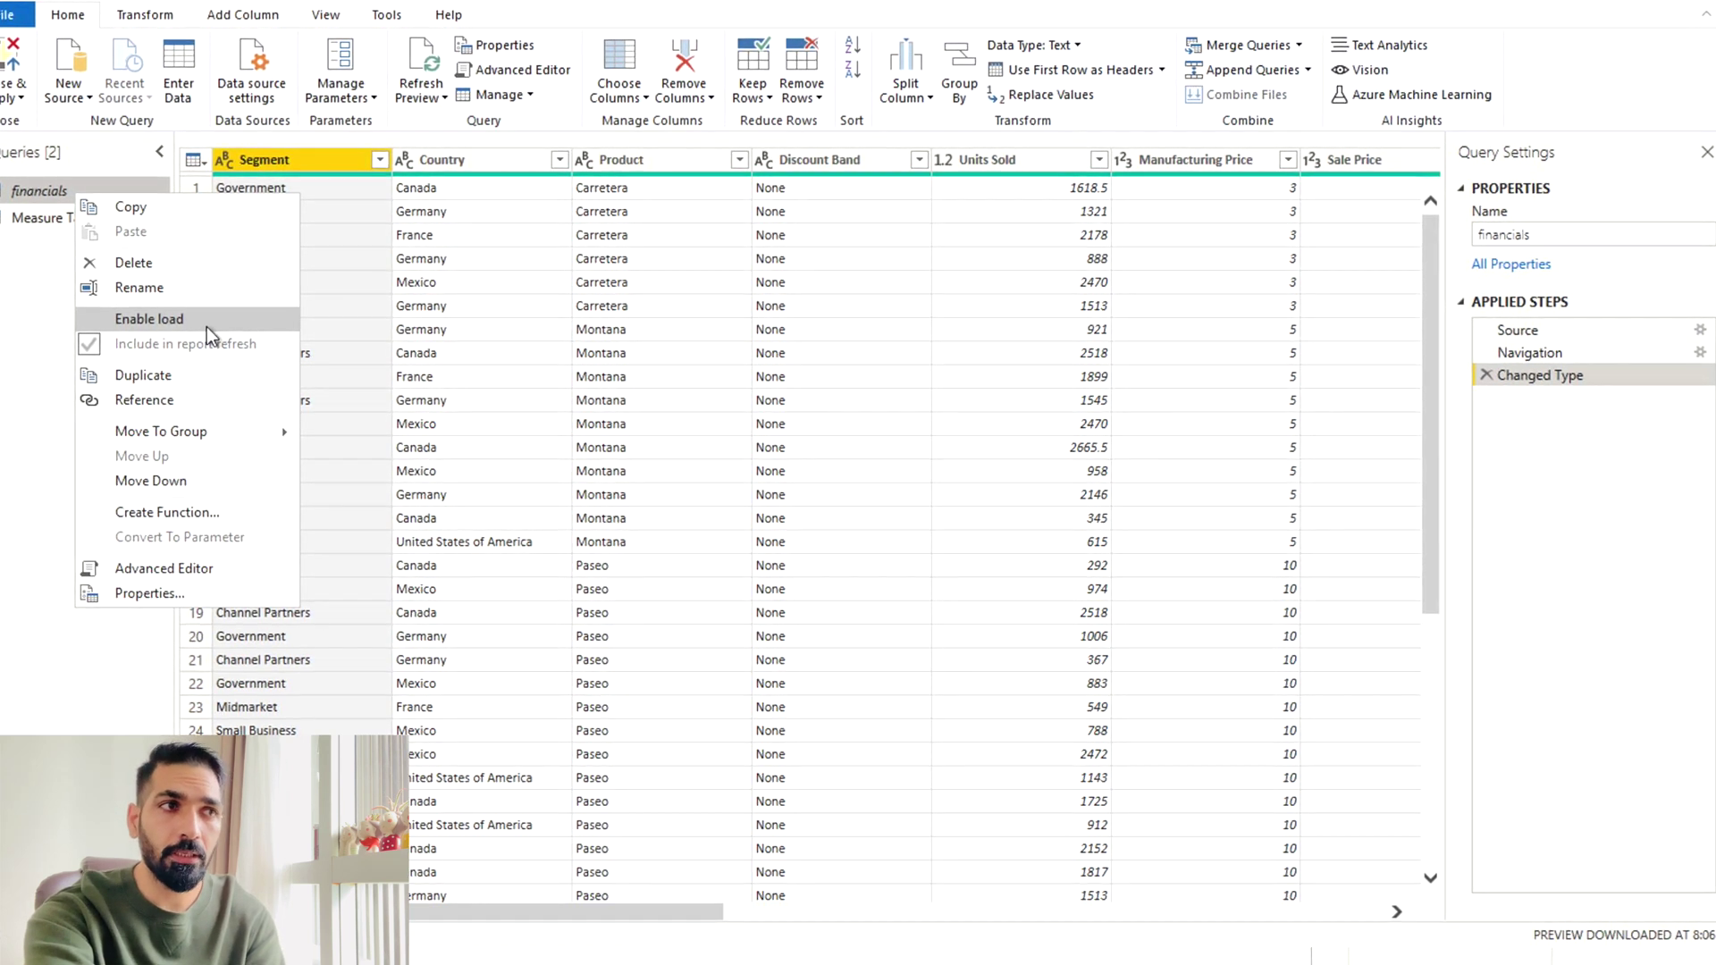
pyautogui.click(26, 337)
pyautogui.click(20, 98)
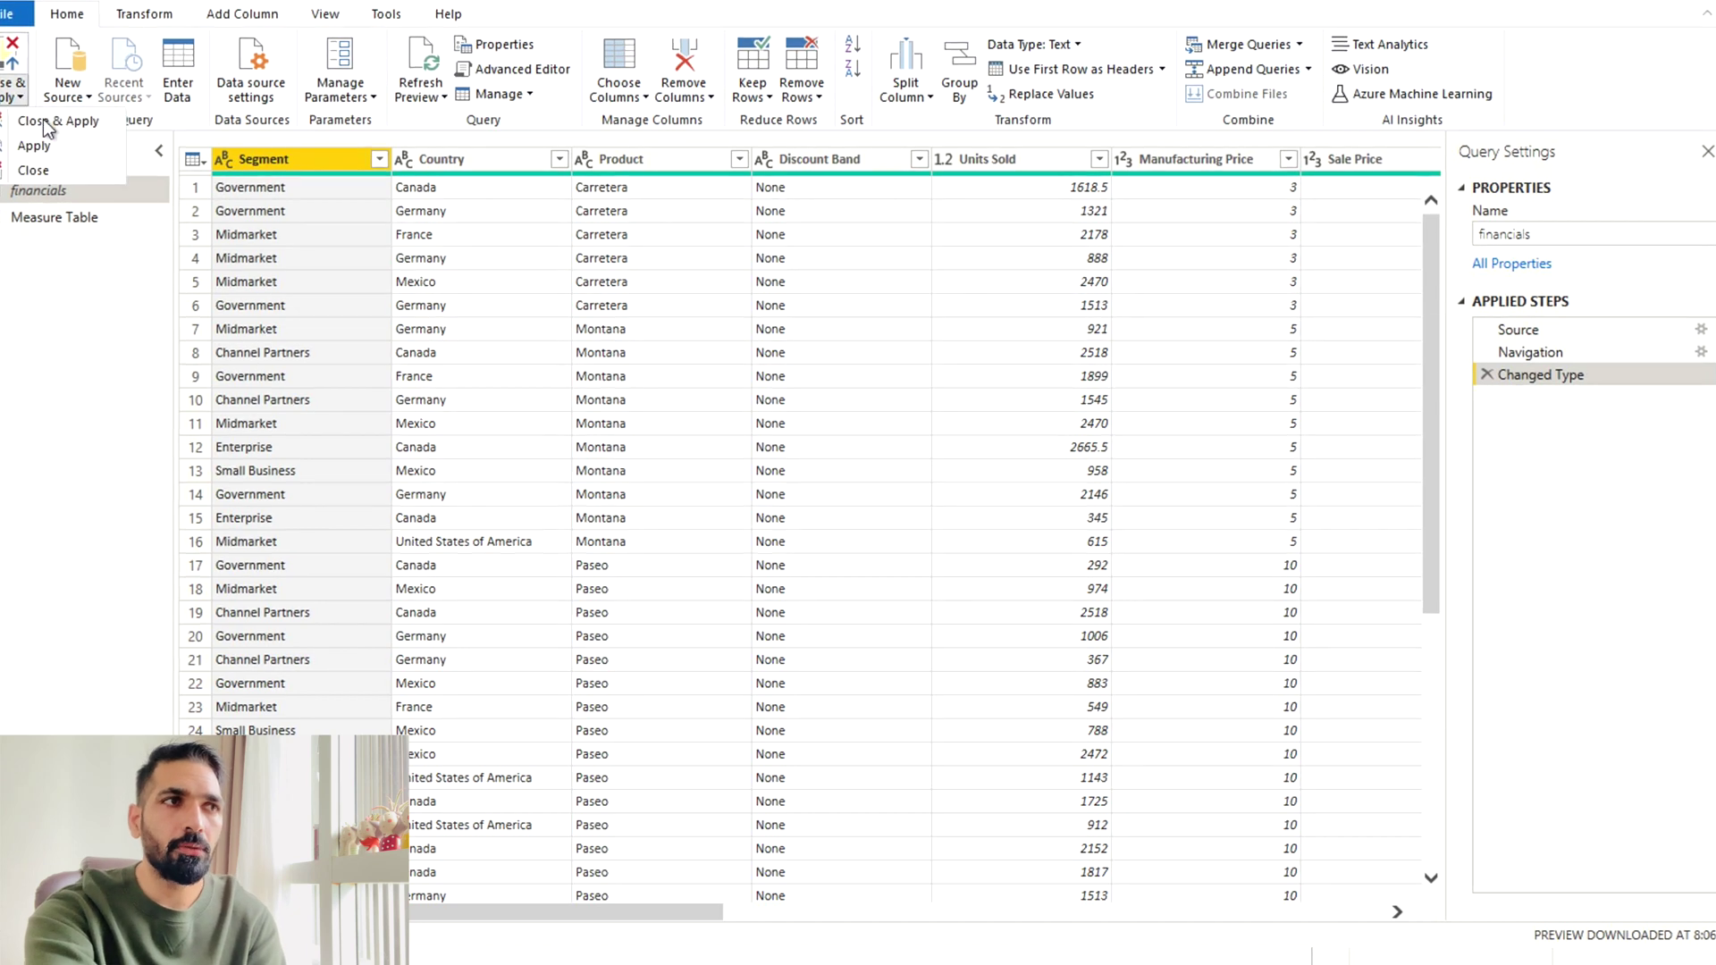
pyautogui.click(66, 125)
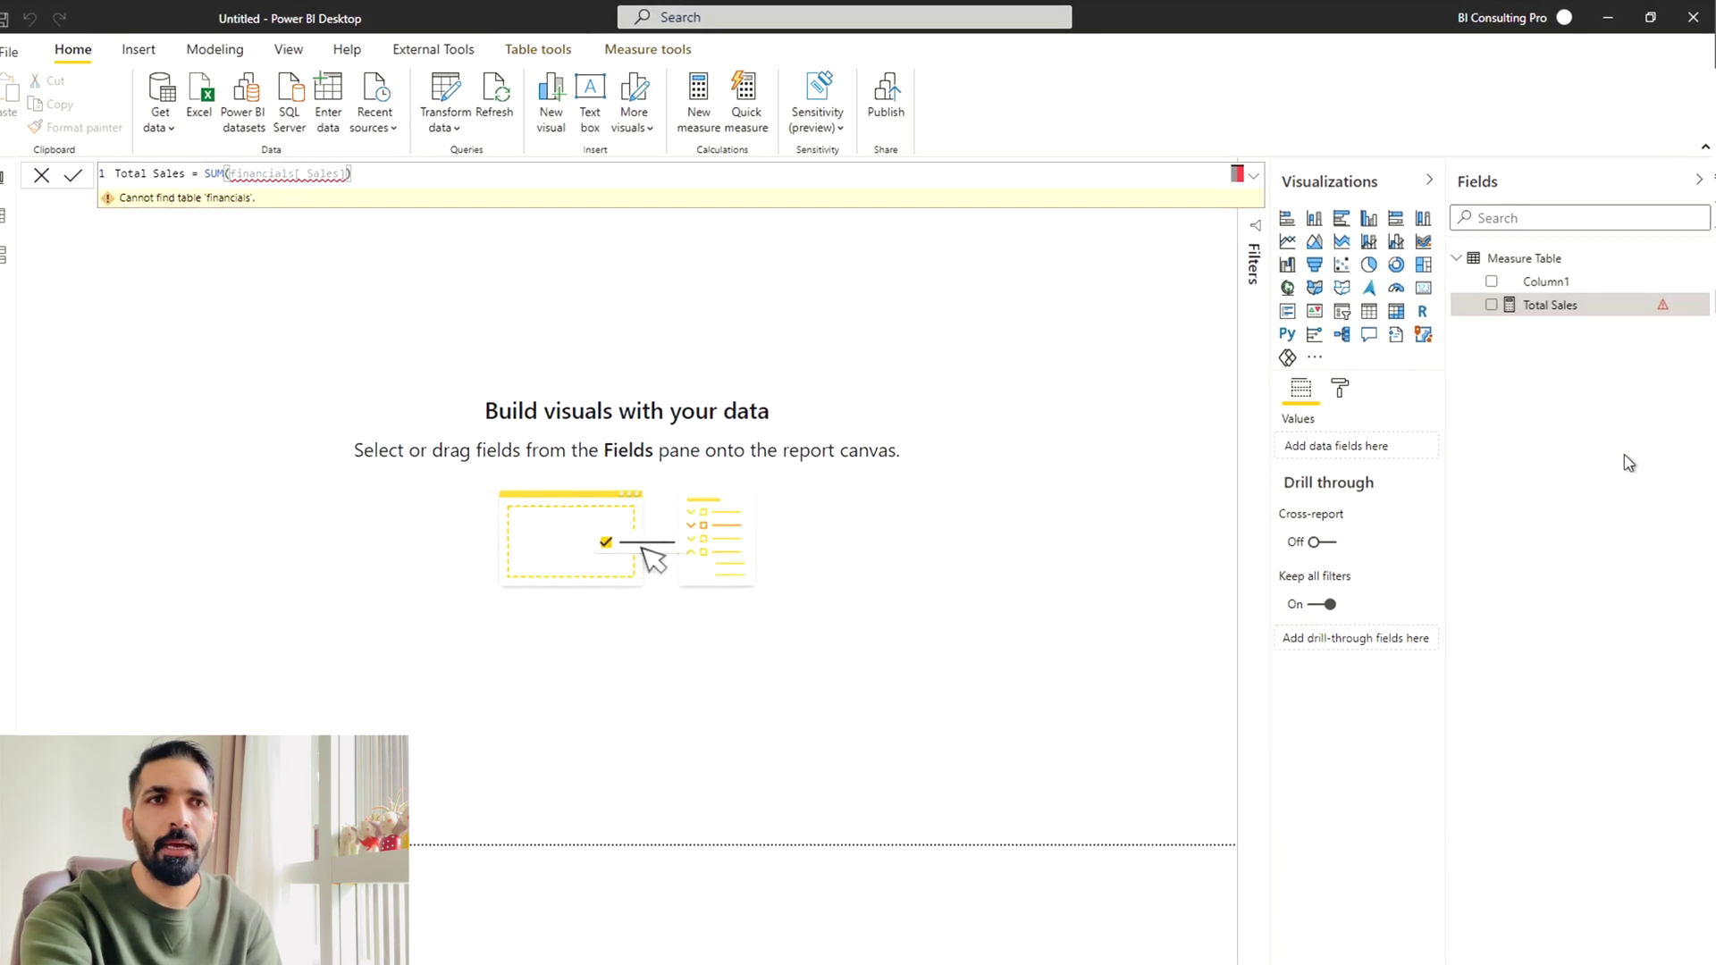
pyautogui.moveTo(1663, 347)
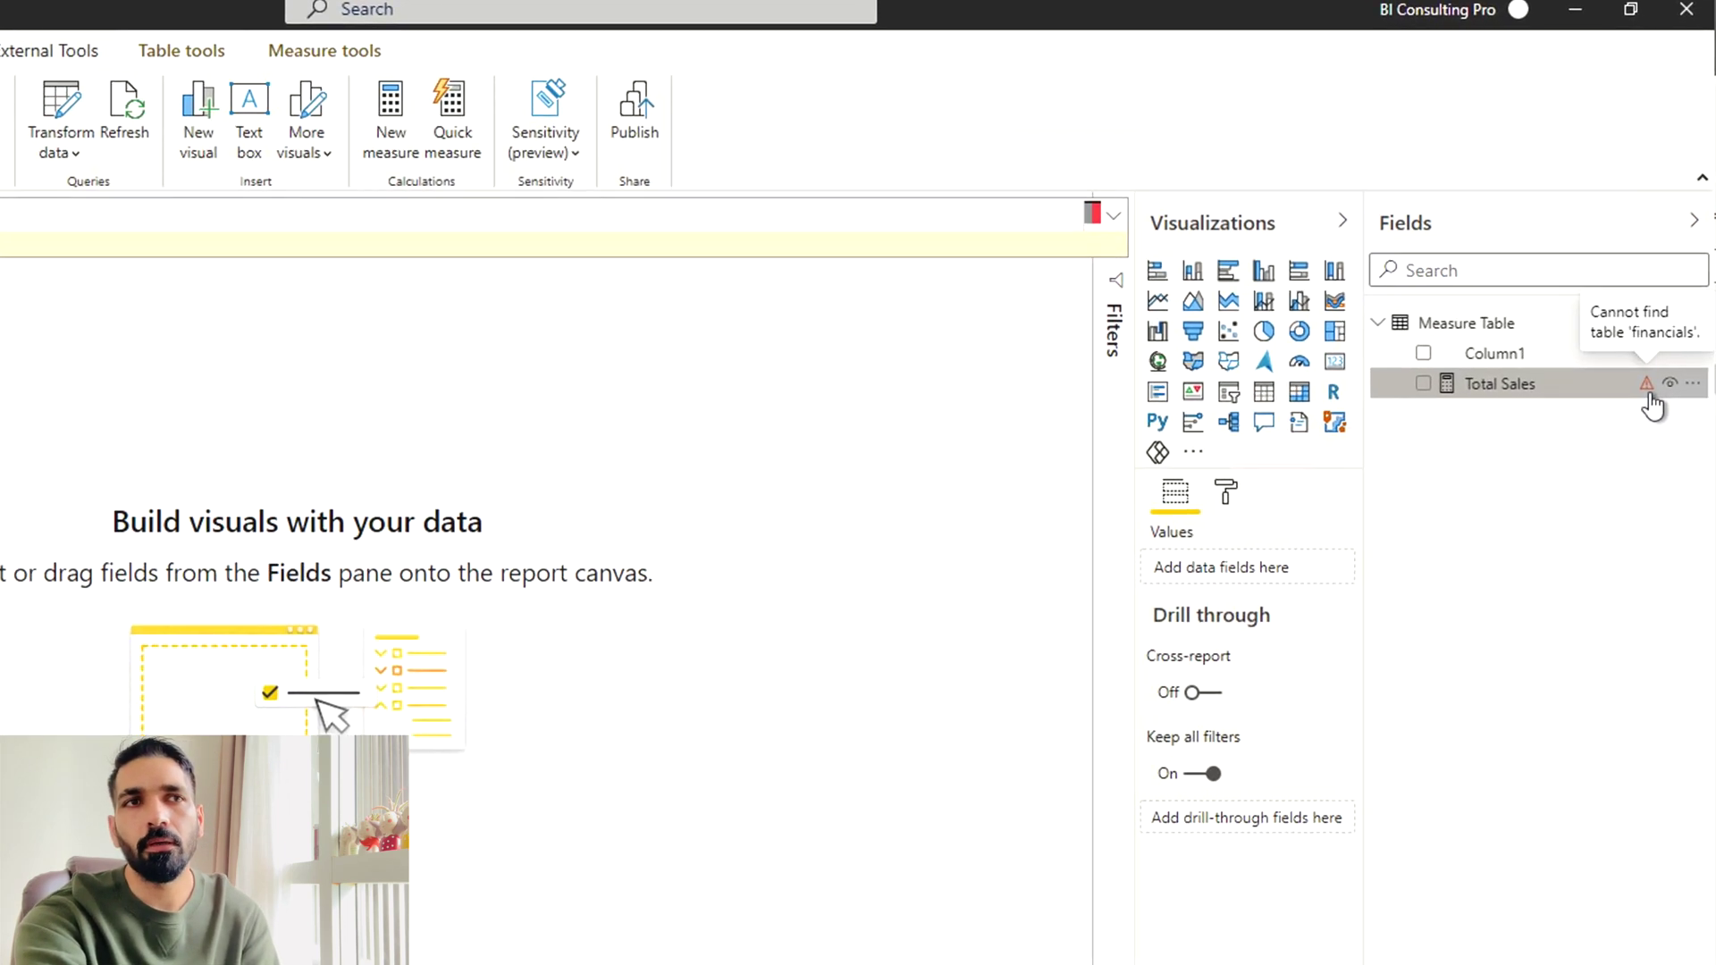